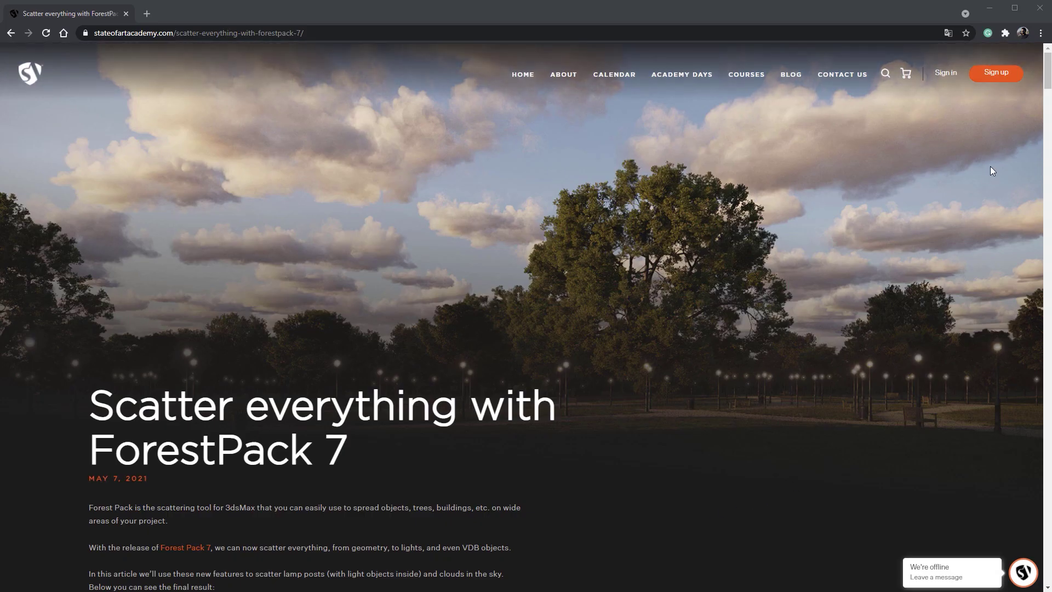
Scroll through the 'Scatter everything with ForestPack 7' article on the State of Art Academy site
left_click_drag(1047, 80, 1038, 519)
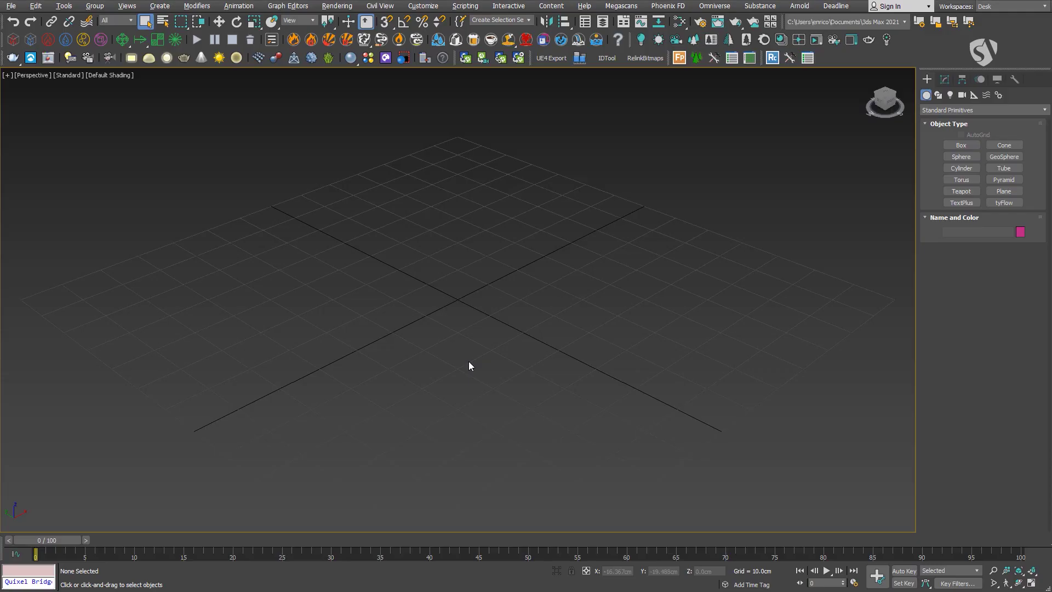
Create a Corona VolumeGrid at the origin and pick cumulus_mediocris_001.vdb as its file
left_click(940, 110)
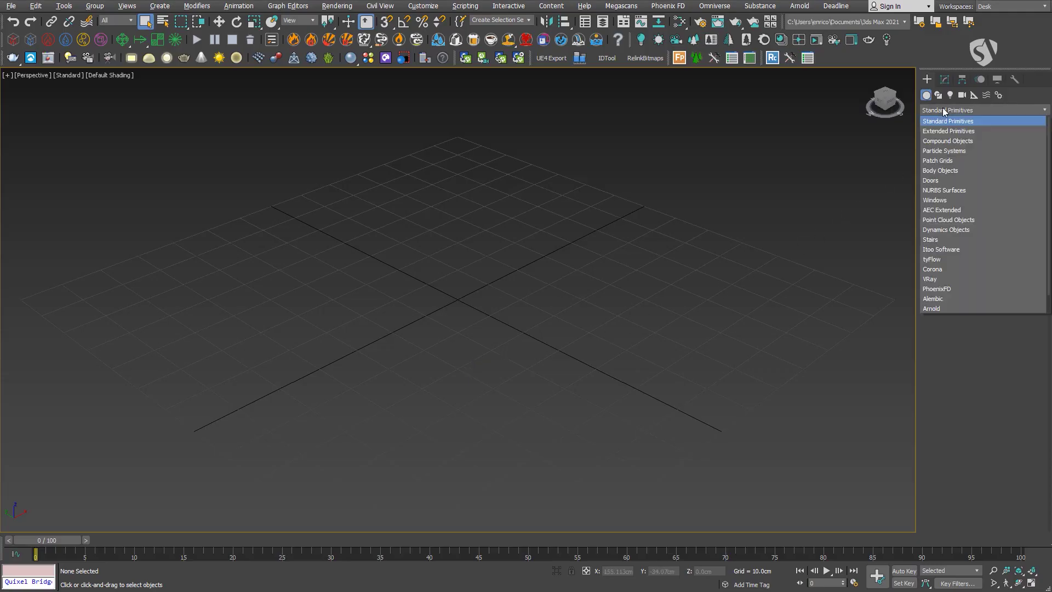
left_click(935, 270)
left_click(1004, 156)
left_click_drag(458, 298, 517, 343)
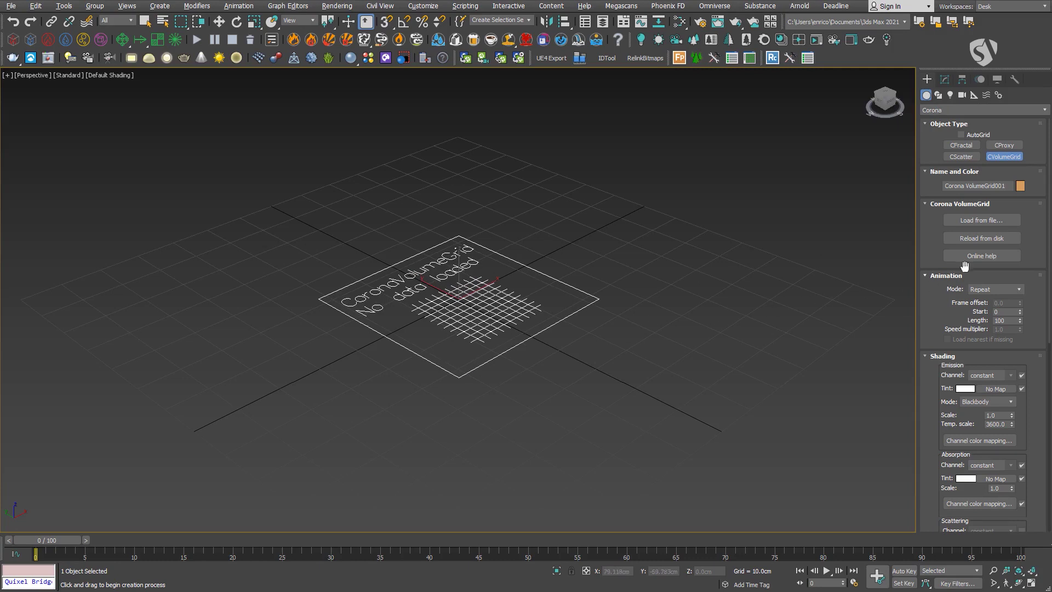
left_click(982, 224)
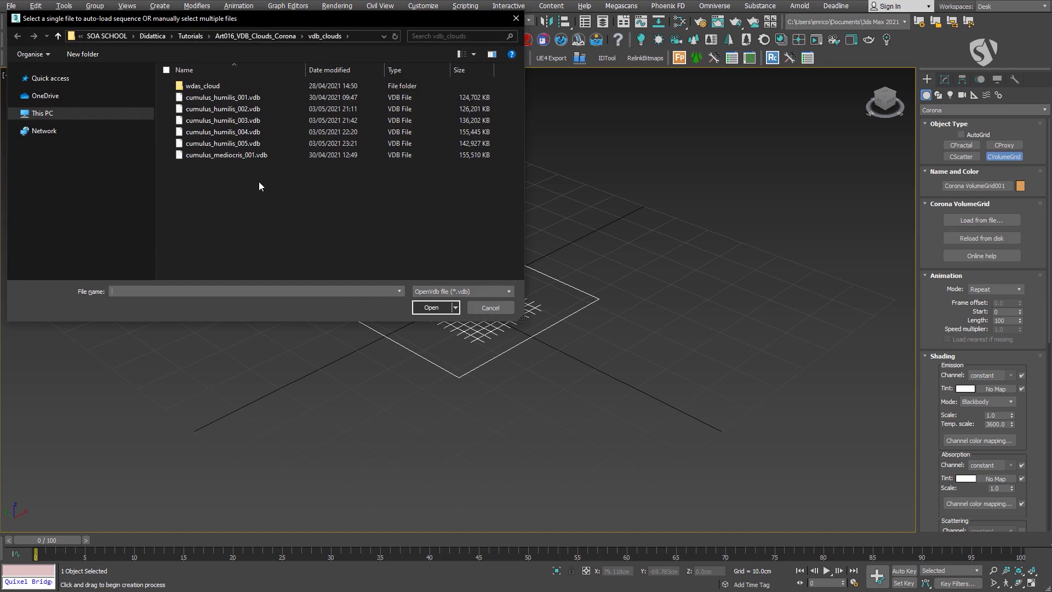
left_click(252, 157)
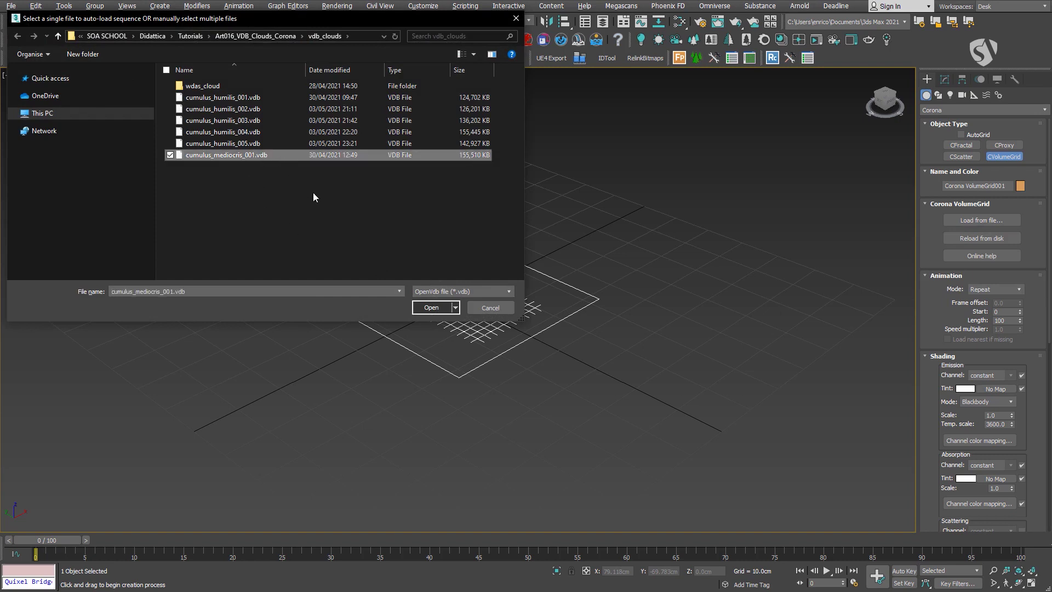
Load the VDB file into the grid and display the volume as a point cloud
left_click(431, 308)
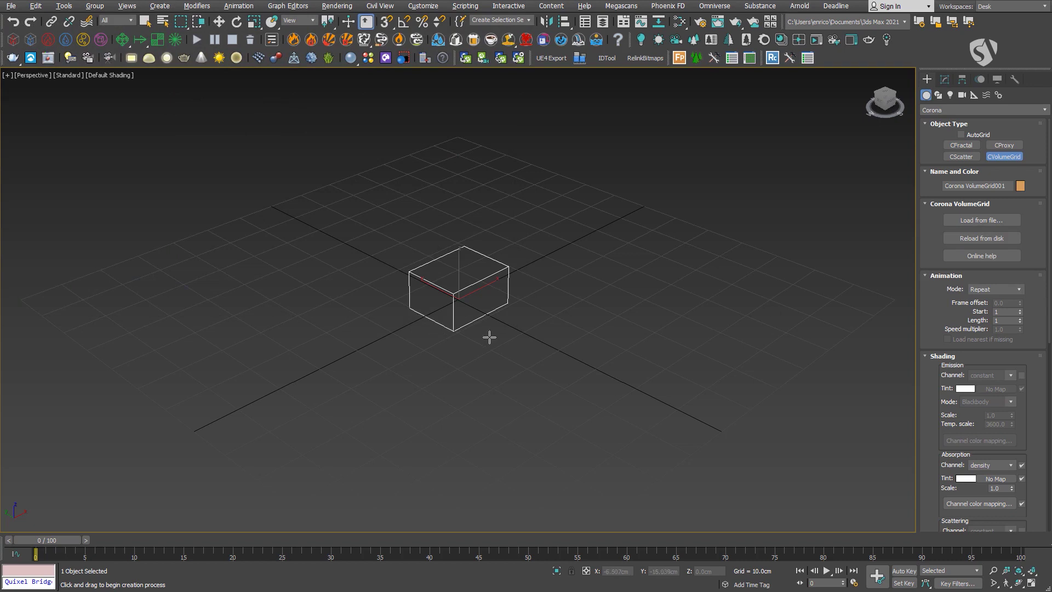
scroll(489, 337, "up", 5)
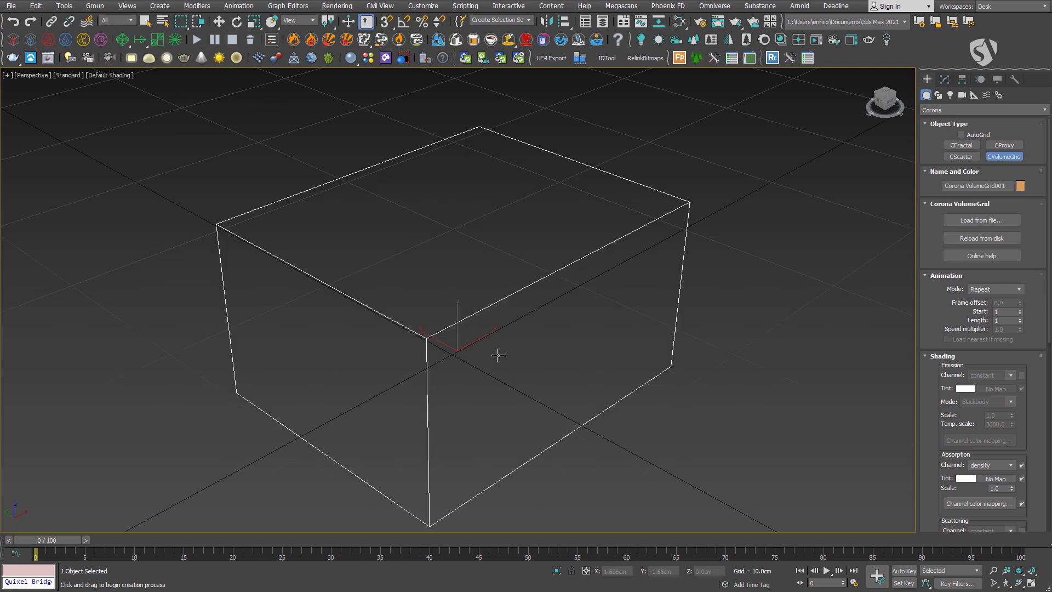
middle_click_drag(498, 354, 472, 341, "alt")
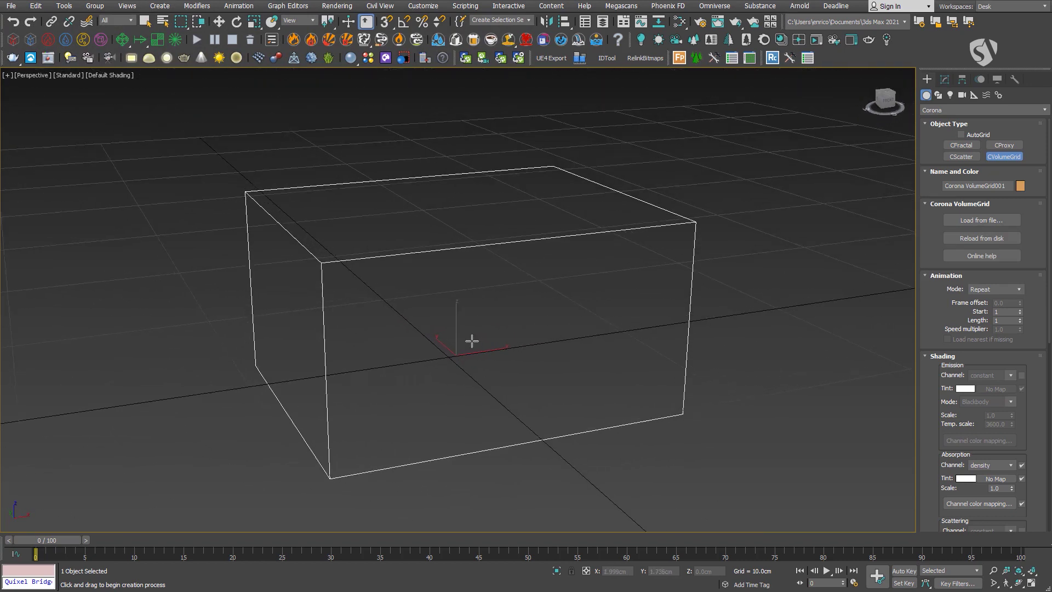
left_click(945, 82)
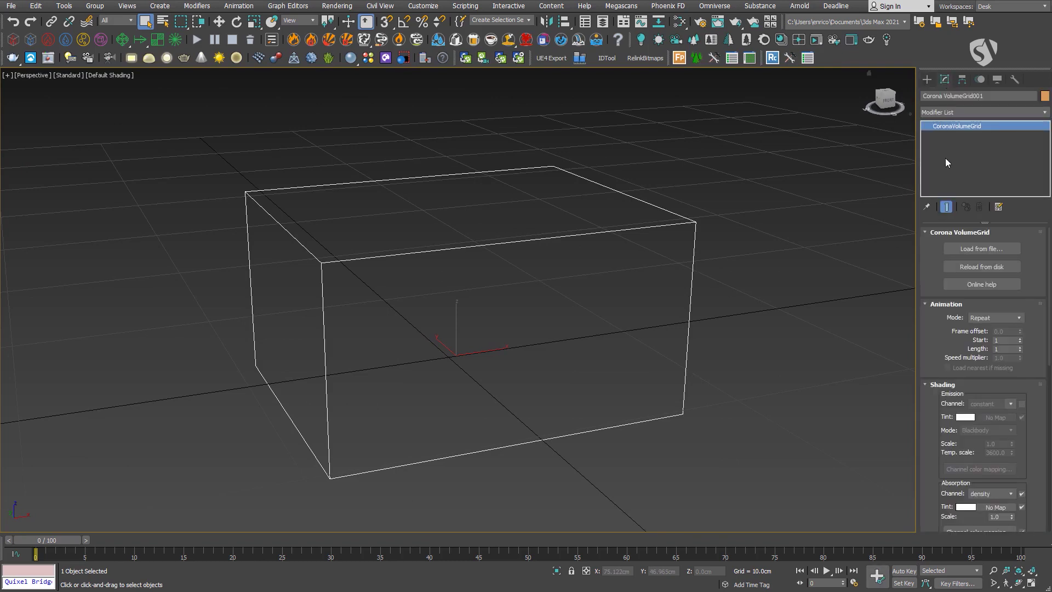
left_click_drag(1048, 245, 1047, 416)
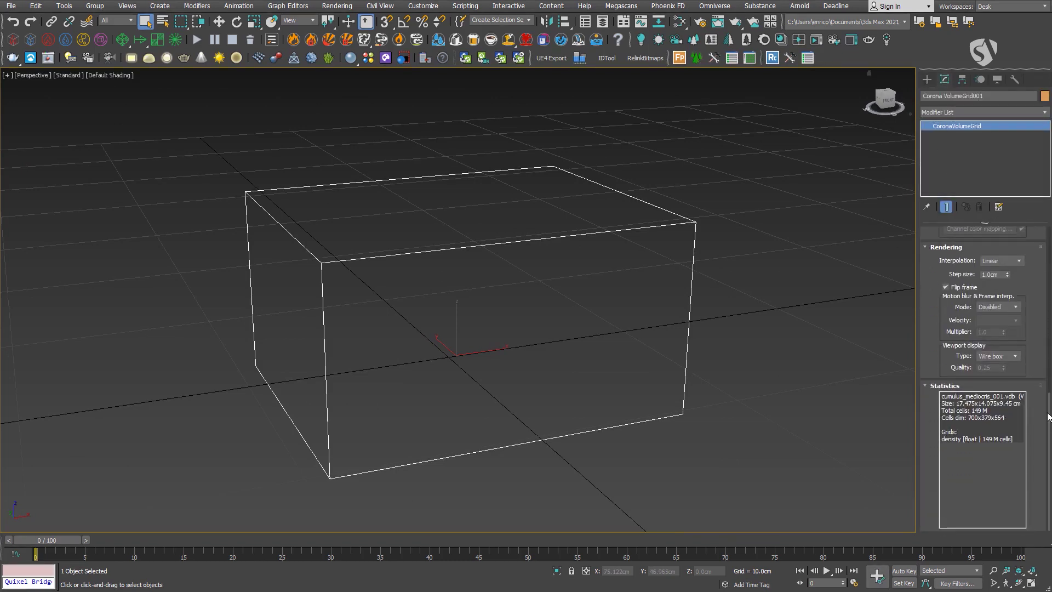
left_click(1011, 357)
left_click(999, 373)
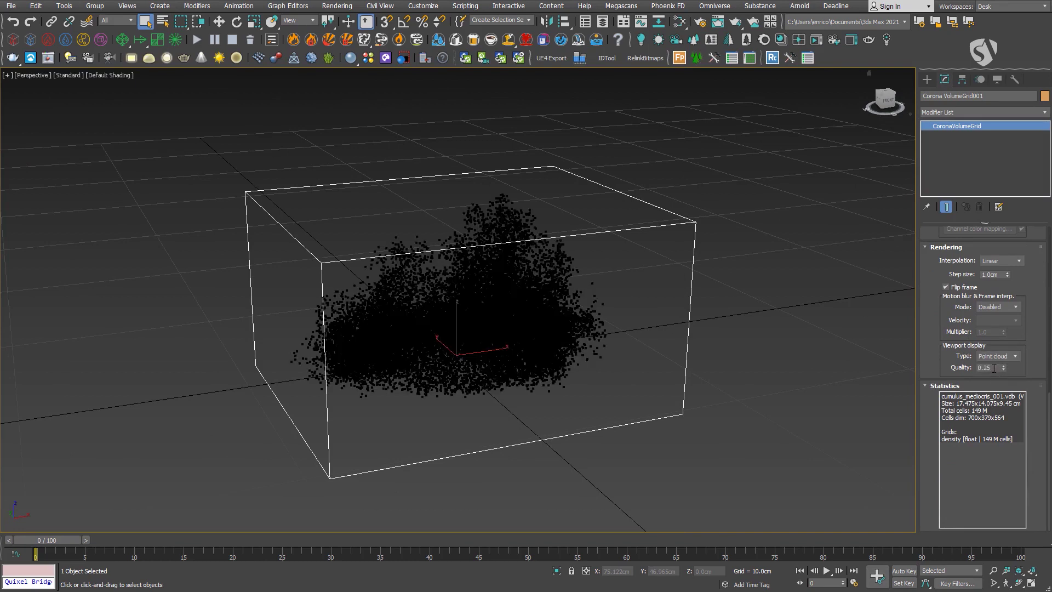
Set the VolumeGrid's viewport display Quality to 0.8
double_click(988, 367)
type("1")
key("Return")
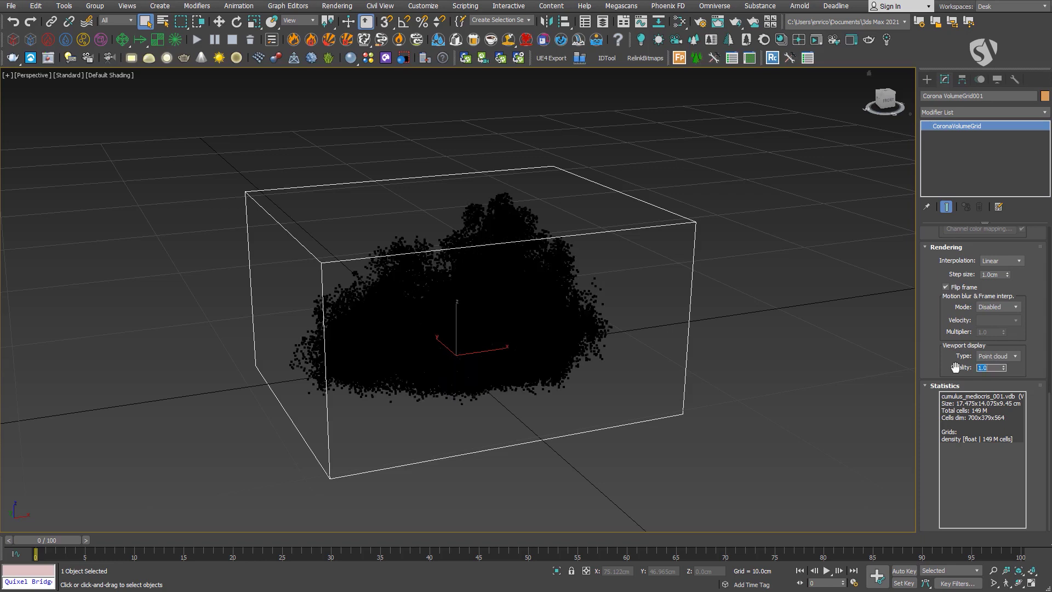
type("0.1")
key("Return")
mouse_move(422, 387)
middle_mouse_down("alt")
mouse_move(603, 382)
mouse_move(407, 387)
mouse_move(425, 382)
middle_mouse_up("alt")
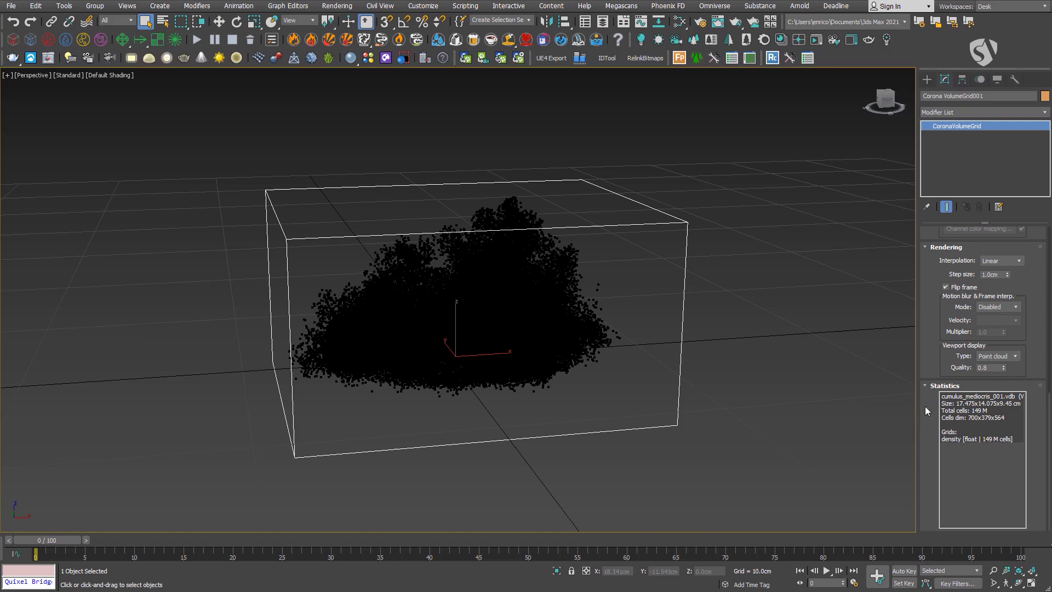
scroll(924, 405, "up", 5)
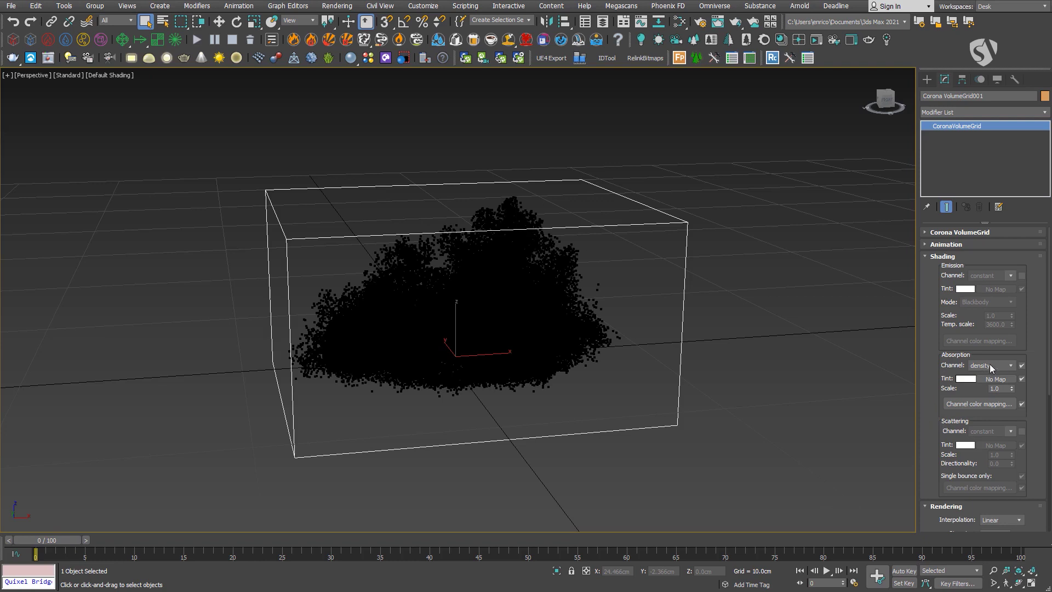
Enable Scattering and set both Absorption and Scattering channels to density
left_click(1021, 432)
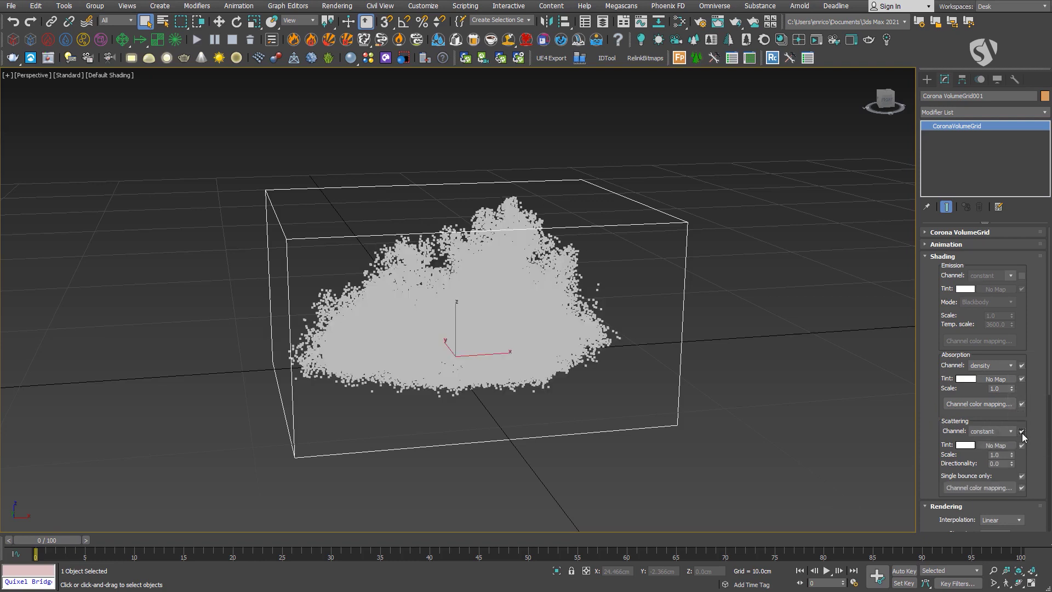
left_click(1011, 366)
left_click(1034, 386)
left_click(994, 433)
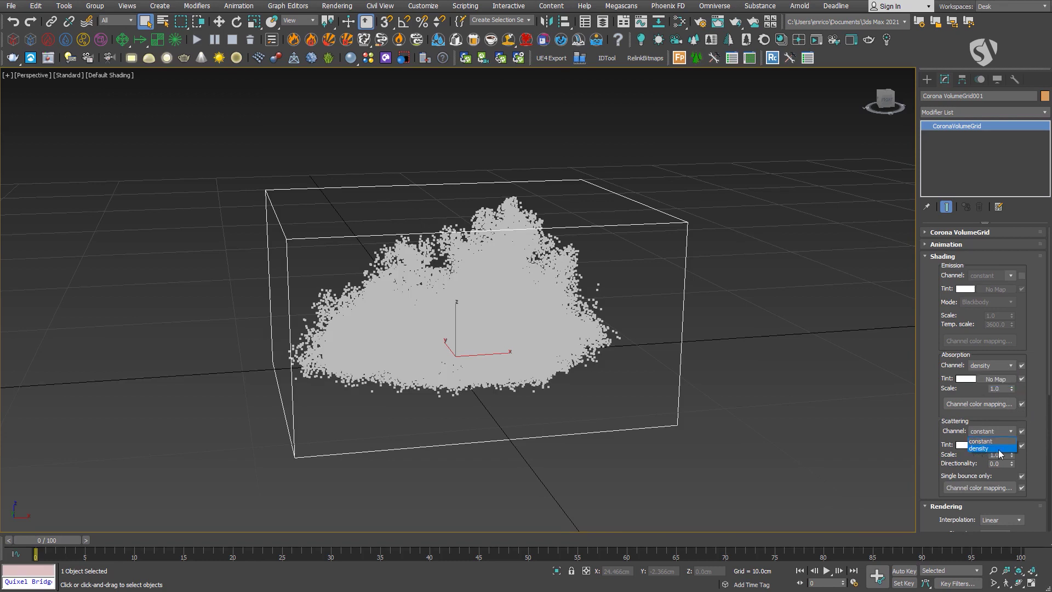
left_click(993, 448)
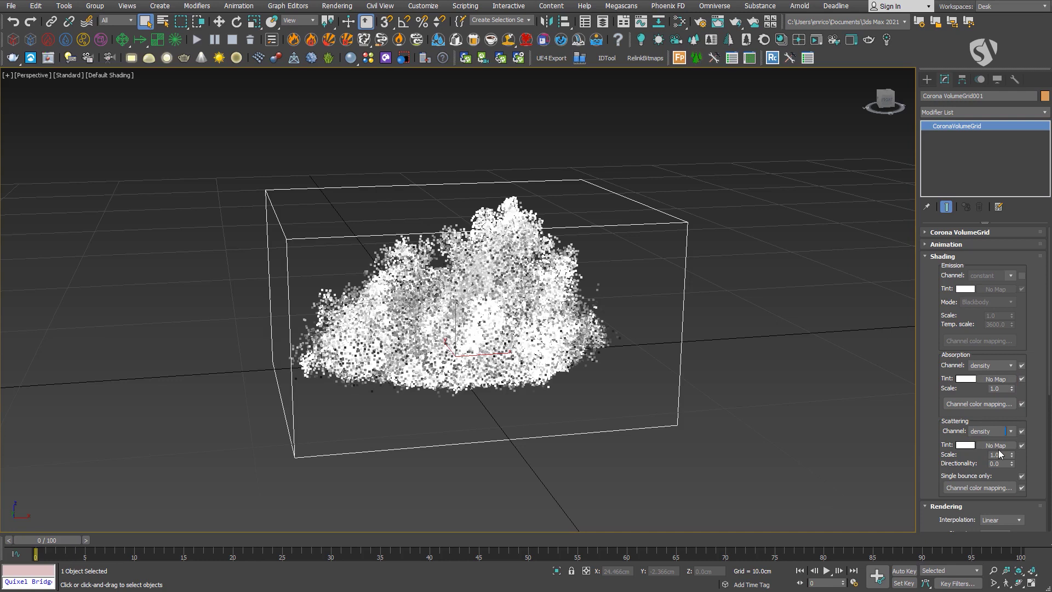
Keep both the Absorption and Scattering Tint colours white
left_click(966, 379)
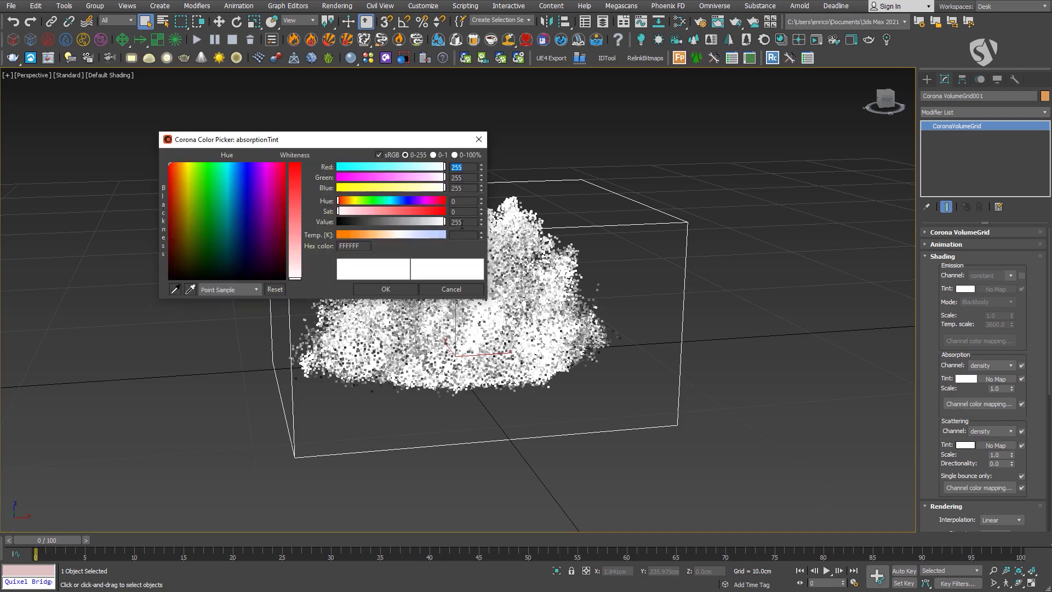
left_click(385, 289)
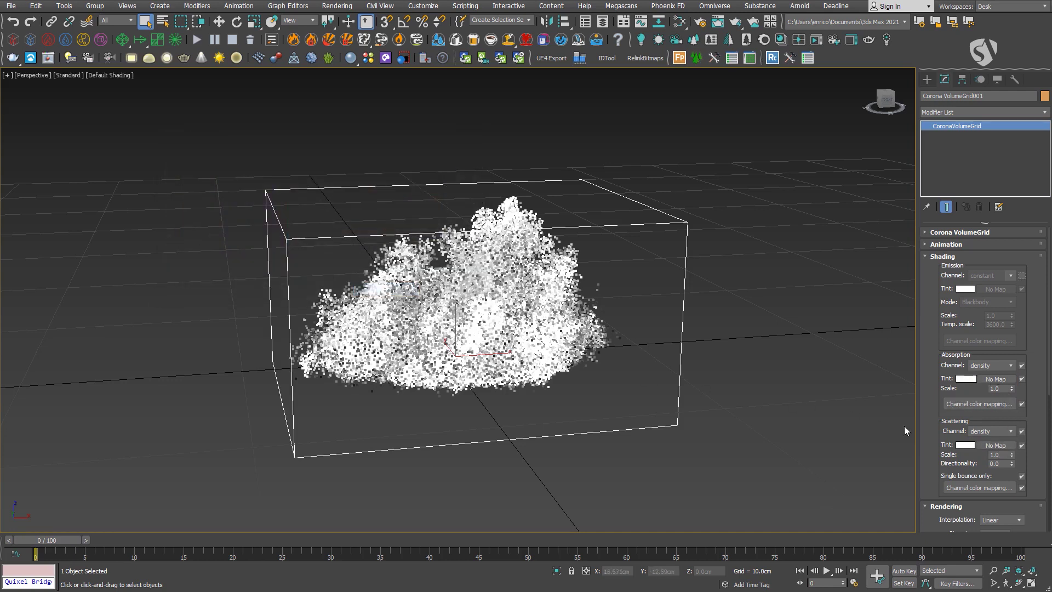
left_click(965, 445)
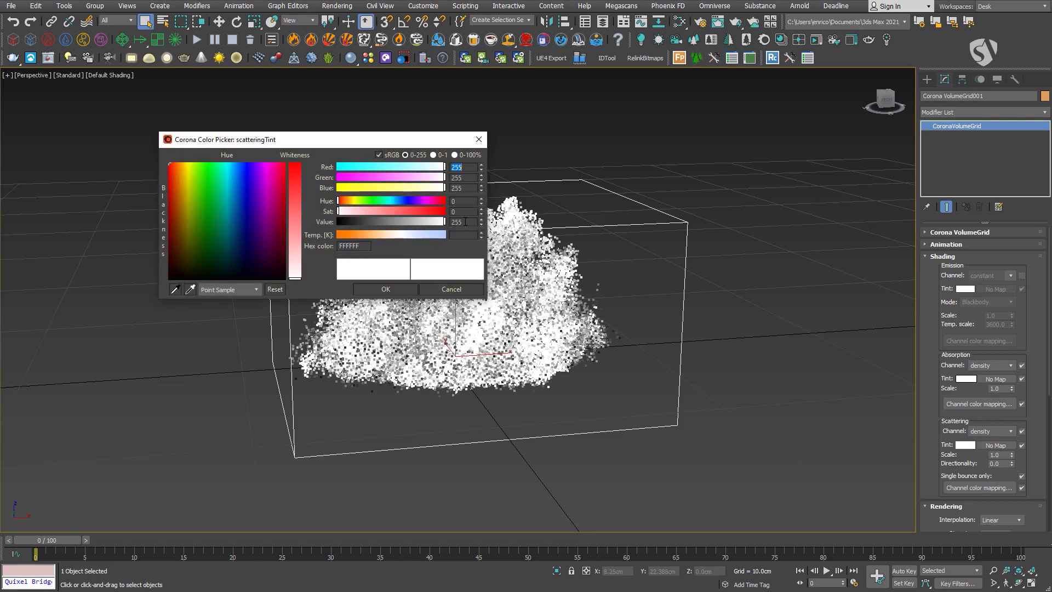
left_click(386, 288)
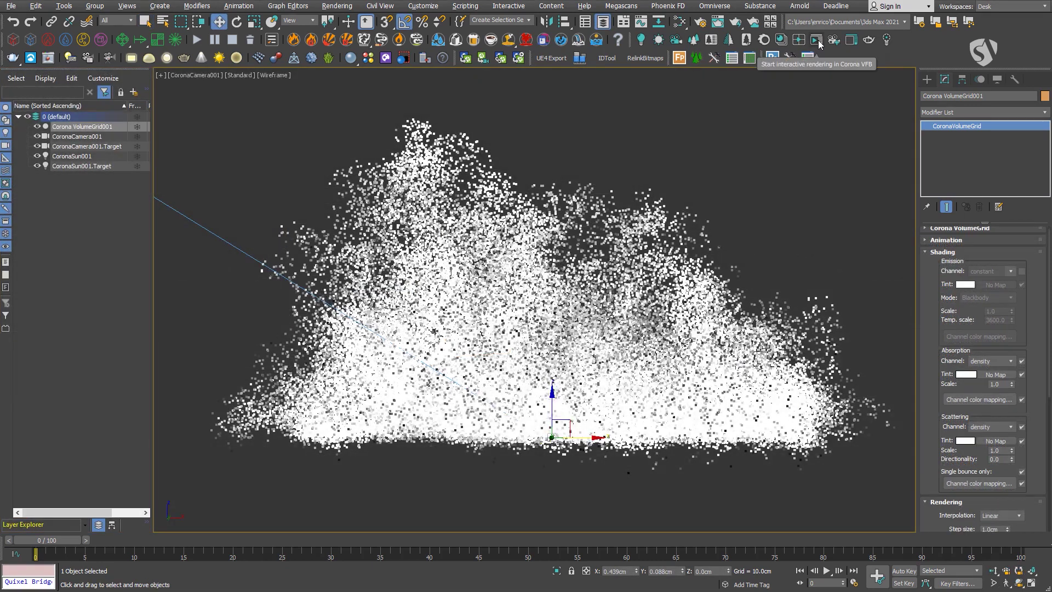
Start an interactive render and step the Absorption Tint through 20, 80, 200, then white 255
left_click(817, 41)
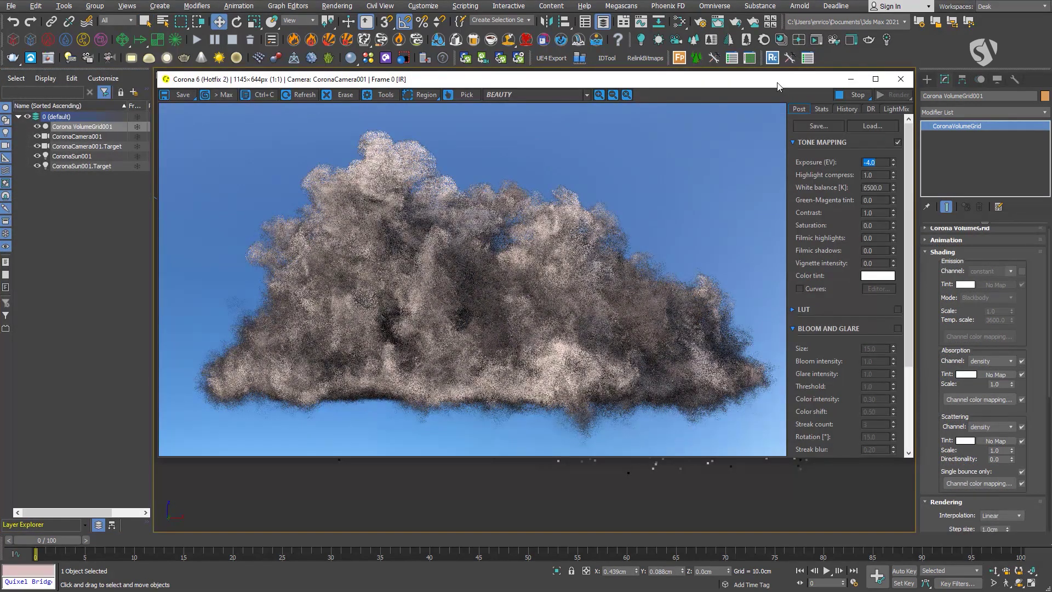
left_click(966, 375)
double_click(299, 510)
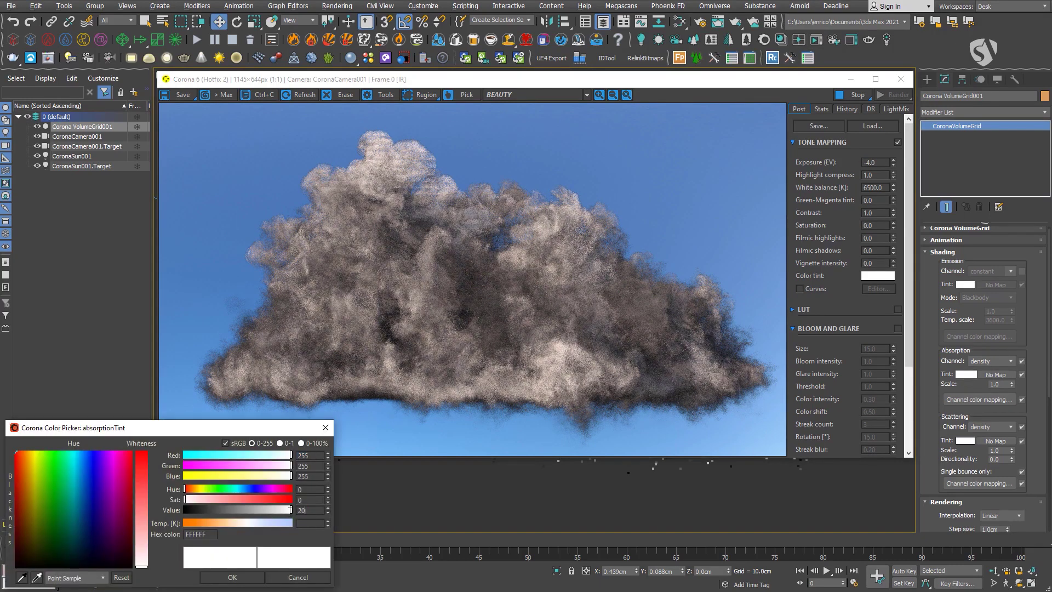
type("20")
key("Return")
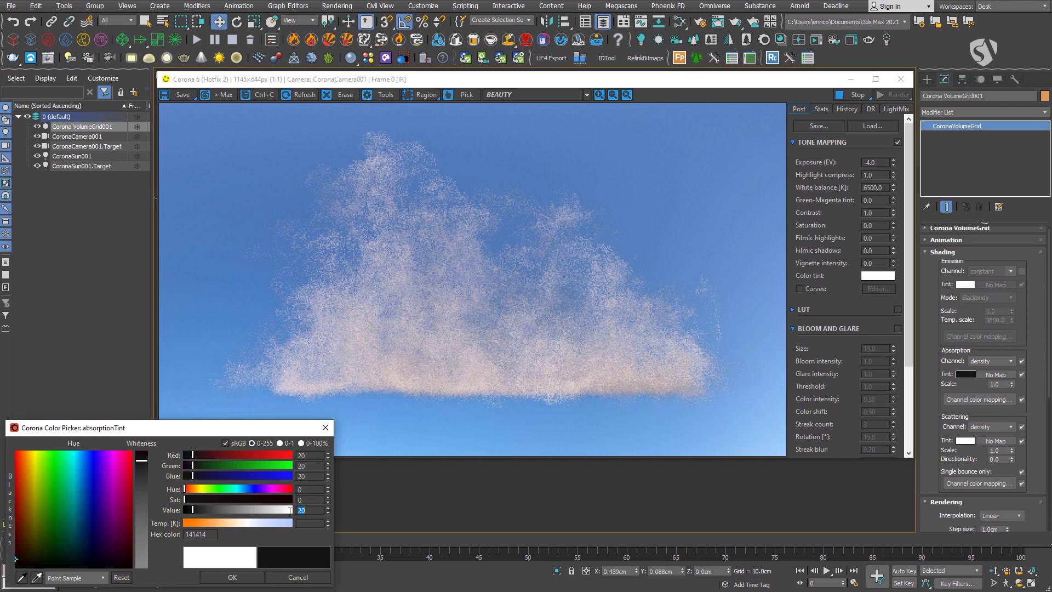
type("80")
key("Return")
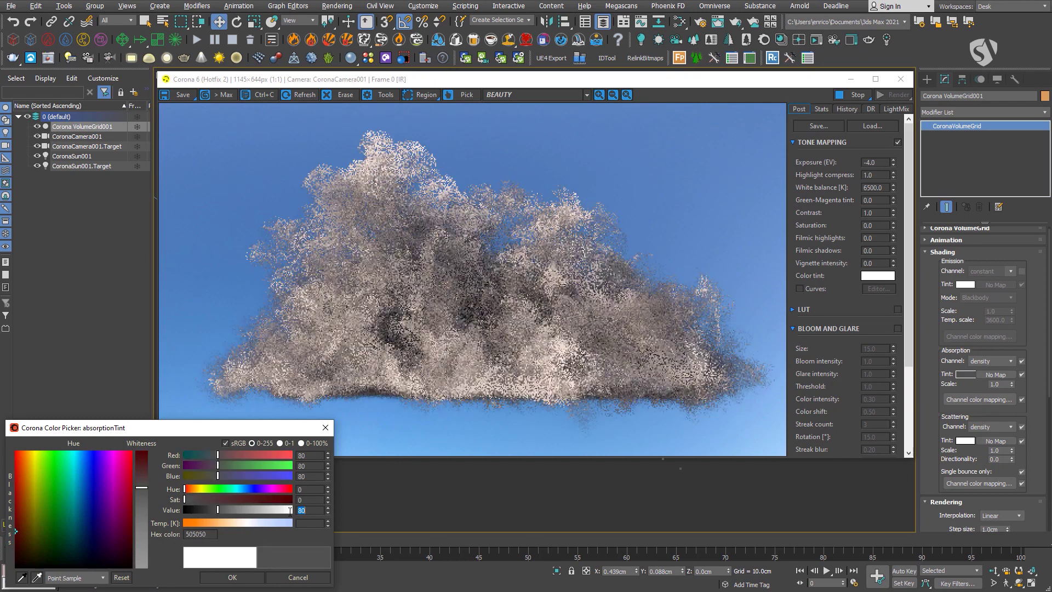
type("200")
key("Return")
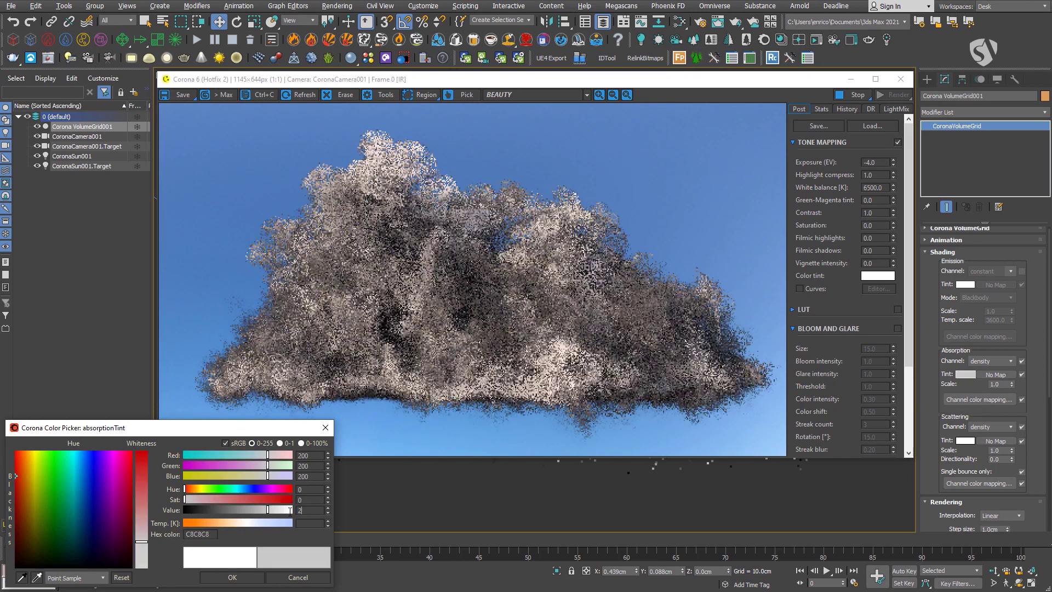
type("255")
key("Return")
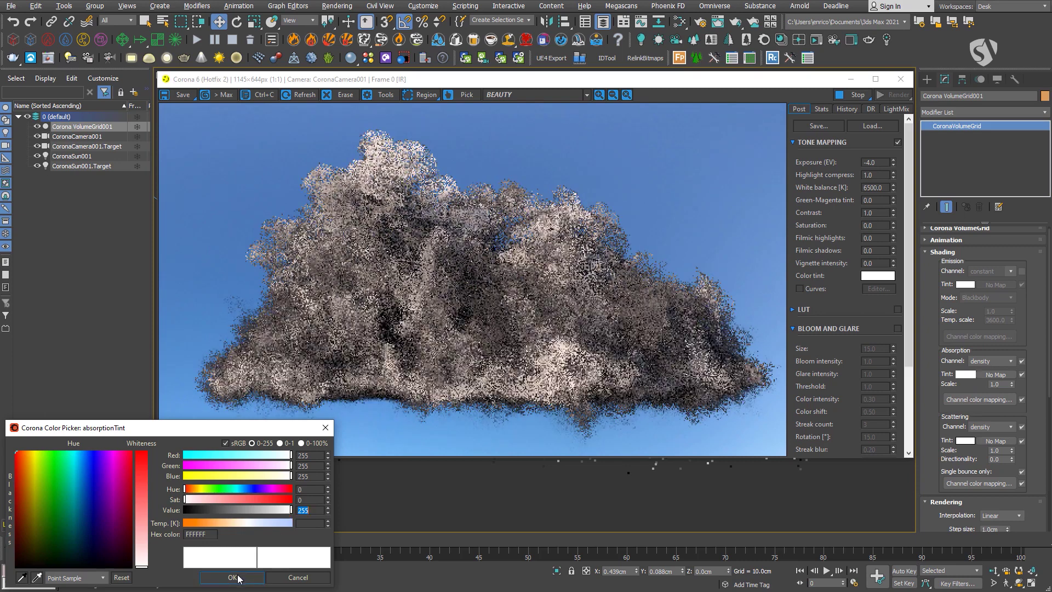
left_click(240, 577)
Step the Scattering Tint through 20 and 80, then back to white 255
left_click(966, 441)
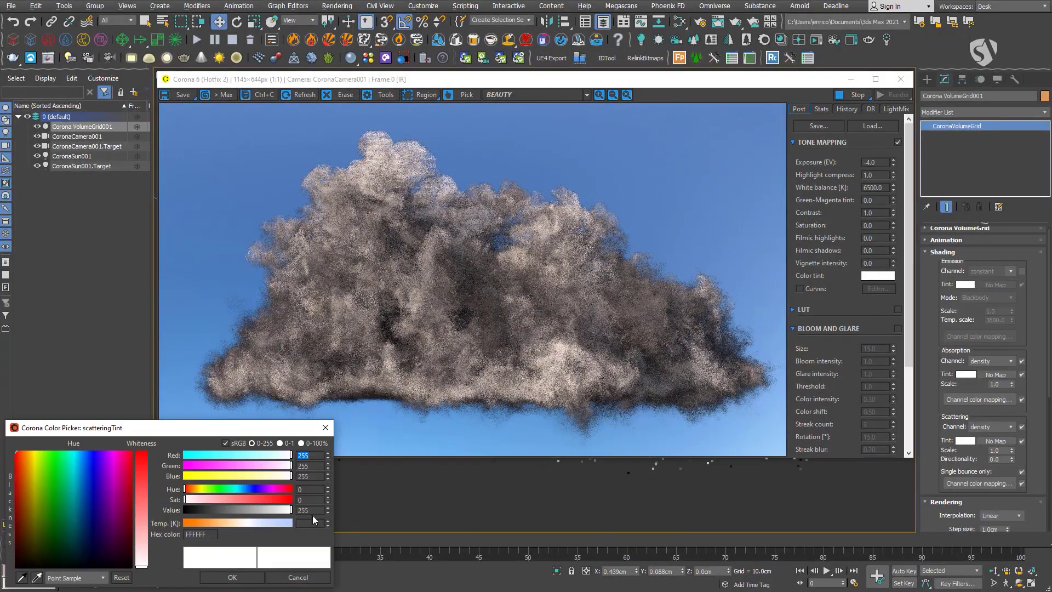
type("20")
key("Return")
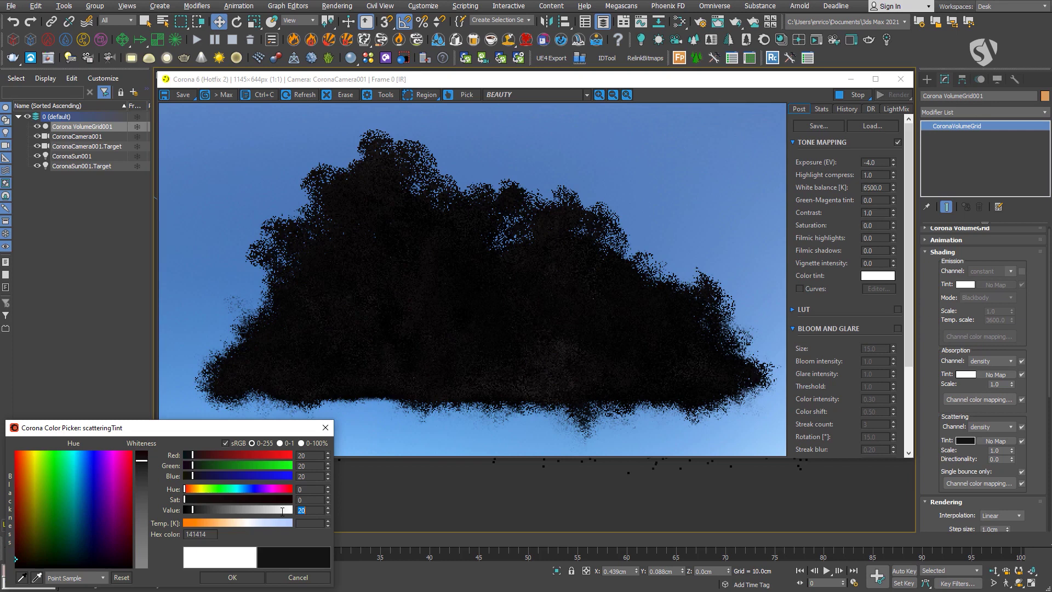
key("Return")
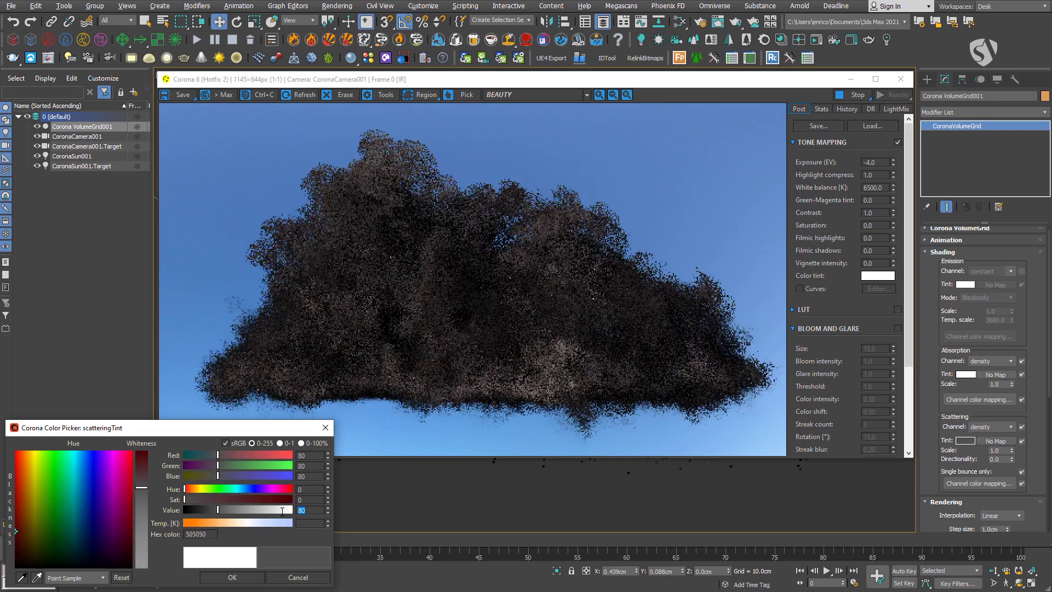
type("255")
key("Return")
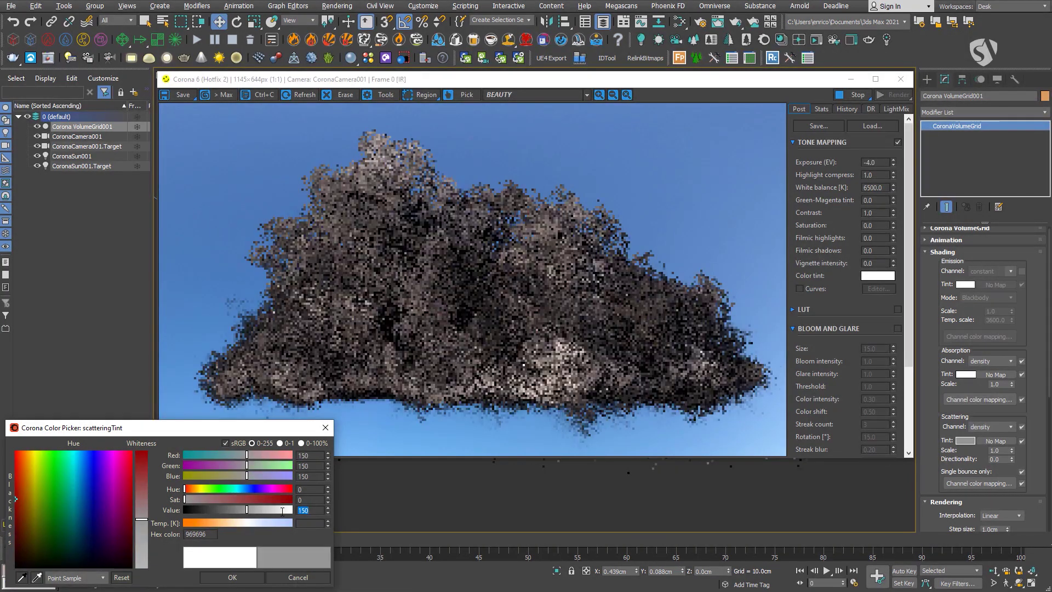
left_click(232, 578)
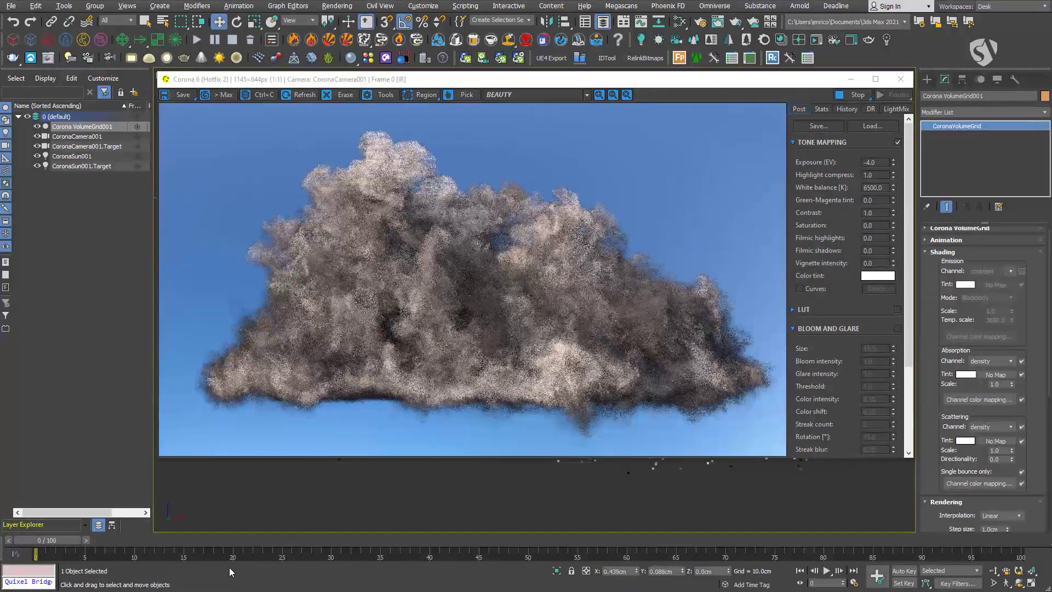
Try cyan, blue, magenta and red Absorption Tints, then cancel to keep white
left_click(965, 374)
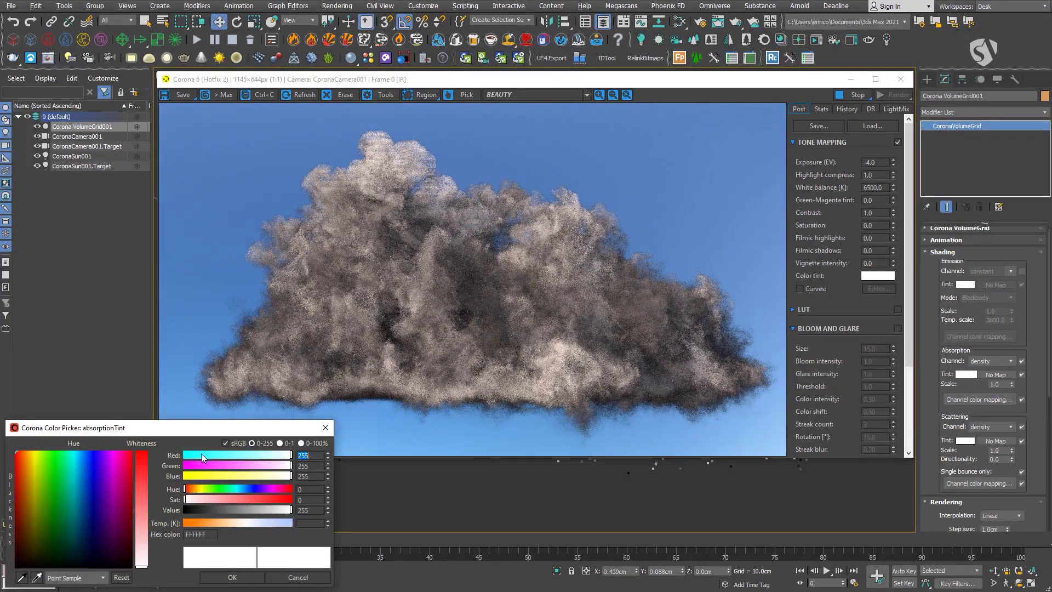
left_click_drag(271, 456, 173, 455)
left_click(190, 465)
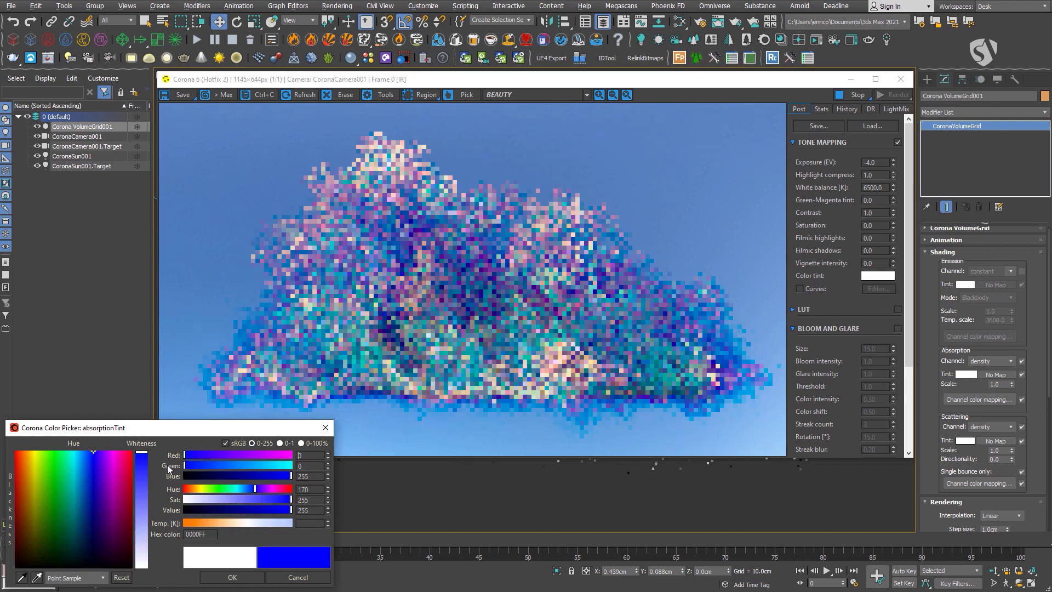
left_click(291, 455)
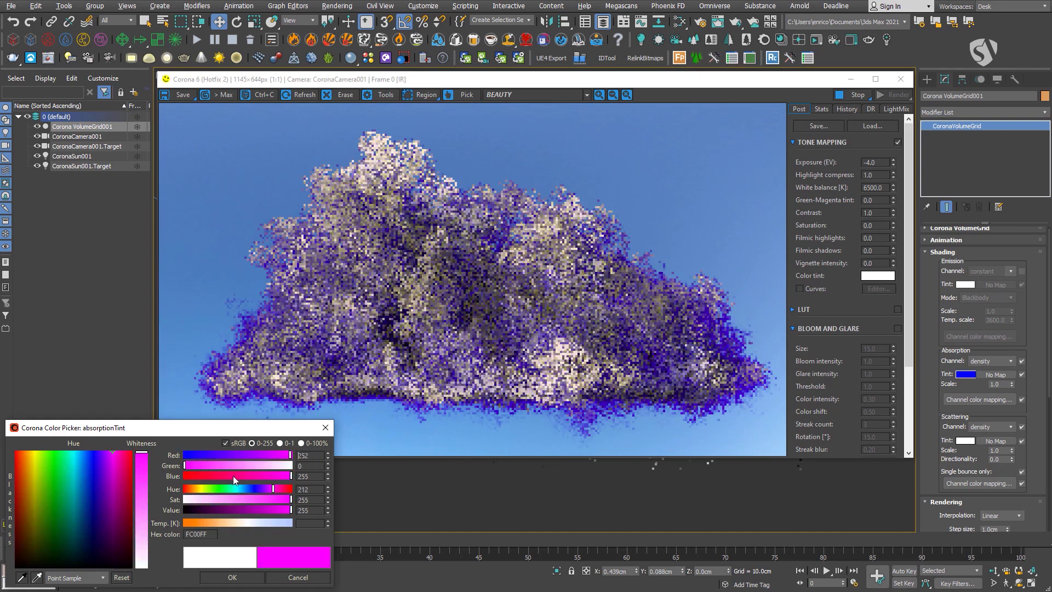
left_click(191, 476)
left_click(184, 476)
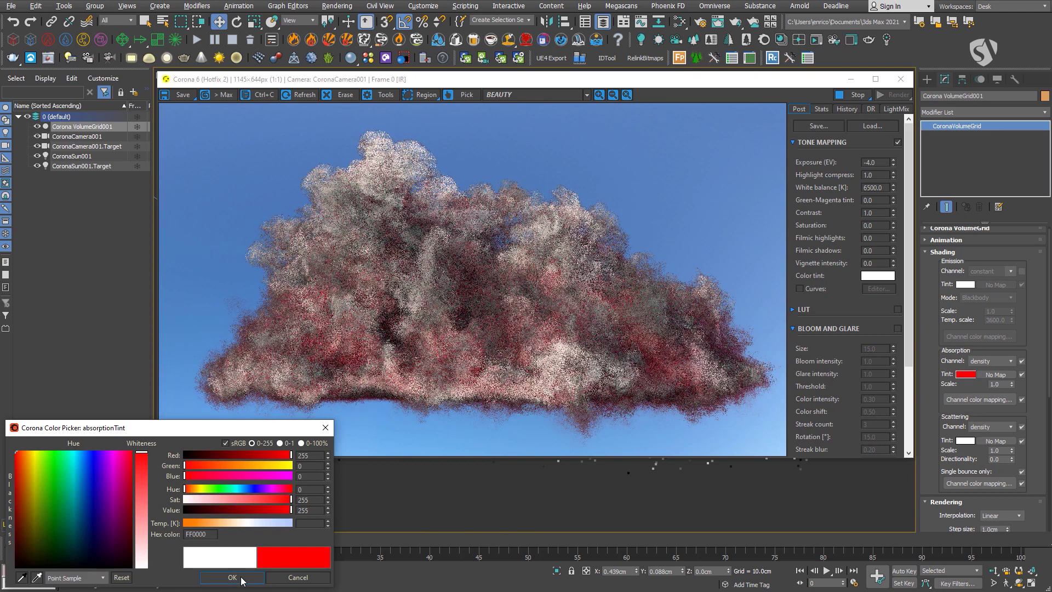
left_click(295, 579)
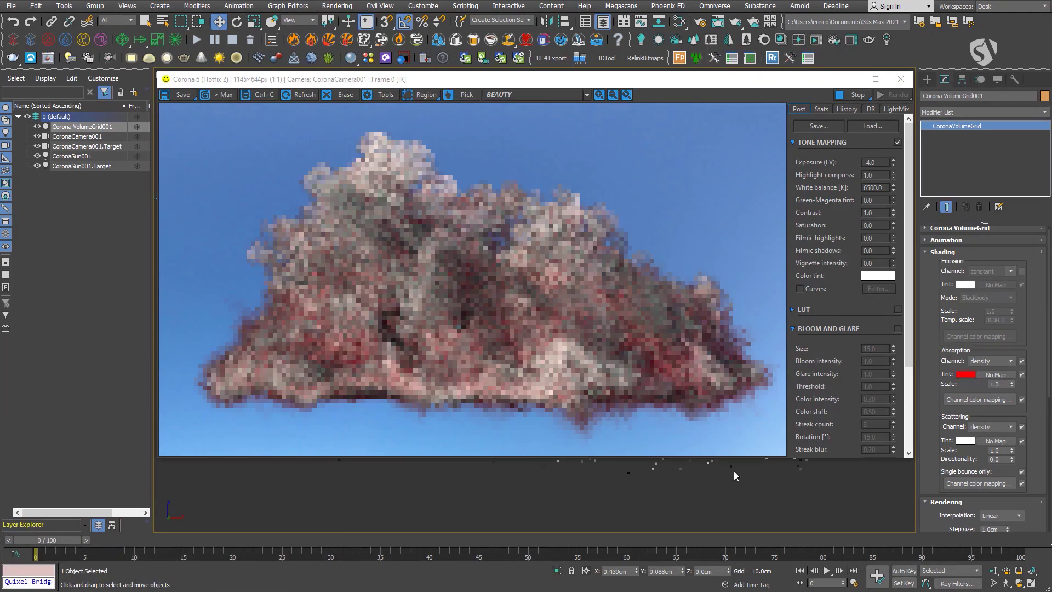
Set the Scattering Tint to green 0,255,0
left_click(965, 440)
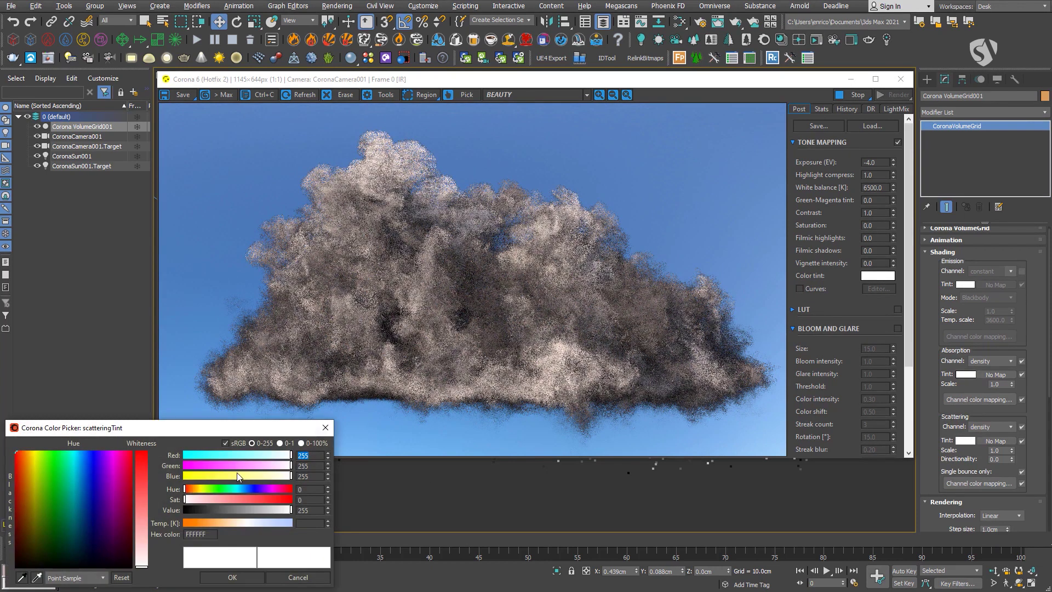
type("0")
key("Tab")
key("Tab")
type("0")
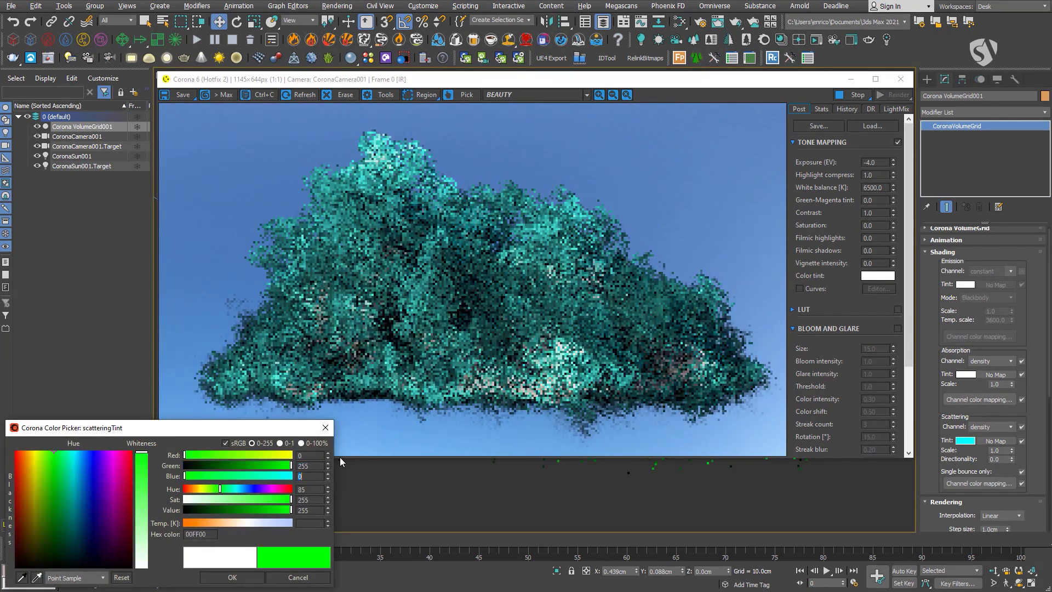
left_click(233, 577)
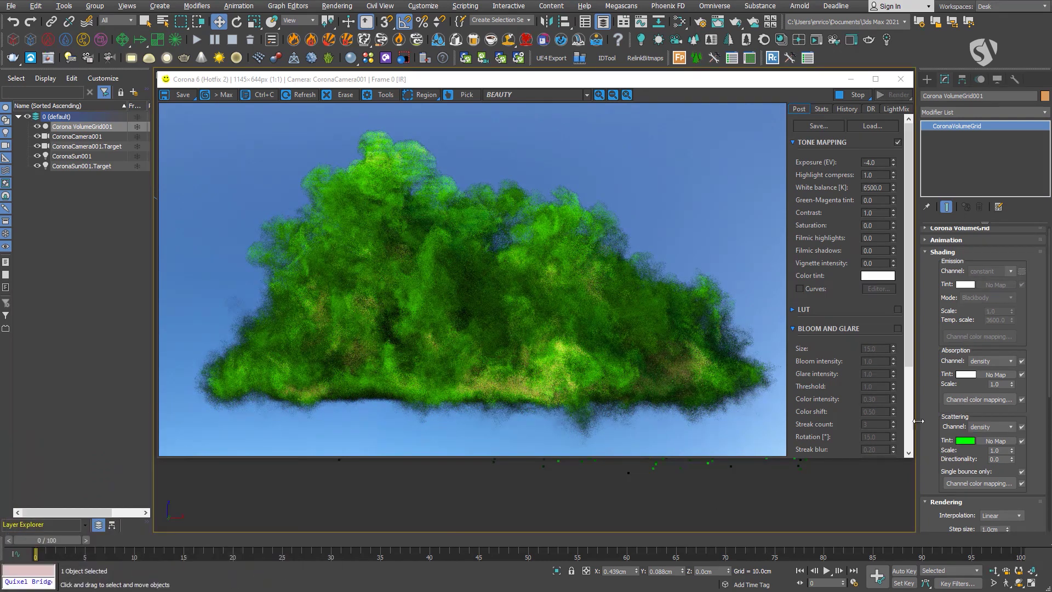
Try a red Absorption Tint and cancel, keeping it white
left_click(966, 375)
key("Tab")
type("0")
key("Tab")
type("0")
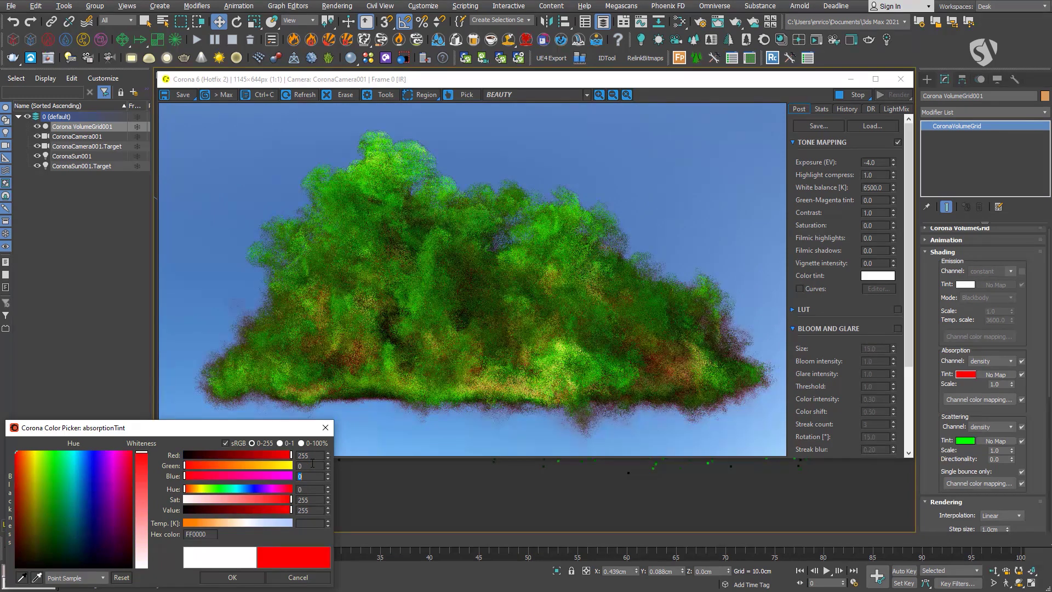
left_click(298, 577)
Reset the Absorption colour-mapping curve, then slide its start point right along the bottom edge
left_click(991, 405)
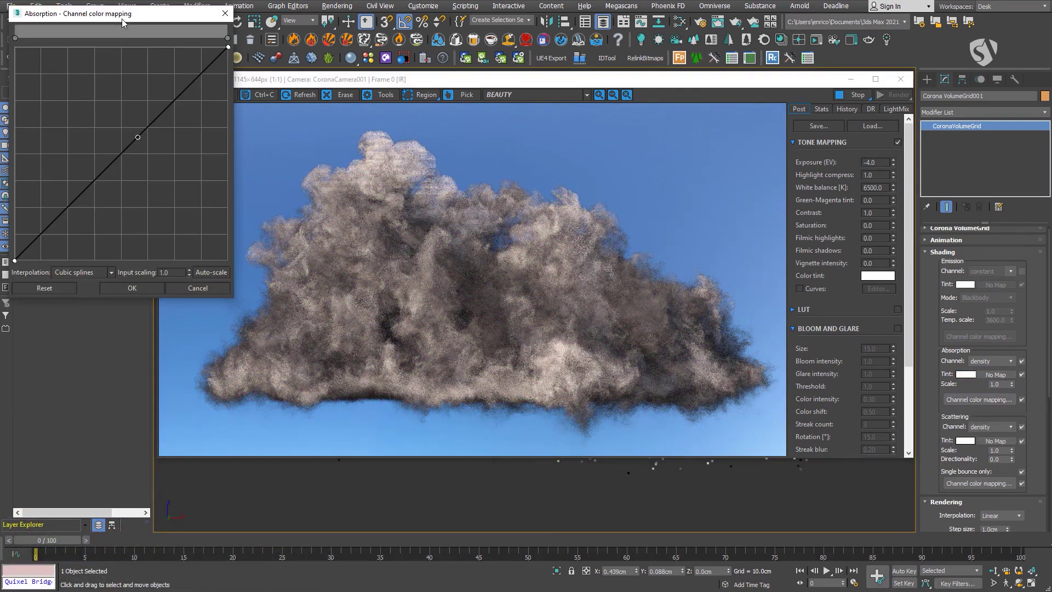
left_click_drag(78, 199, 83, 226)
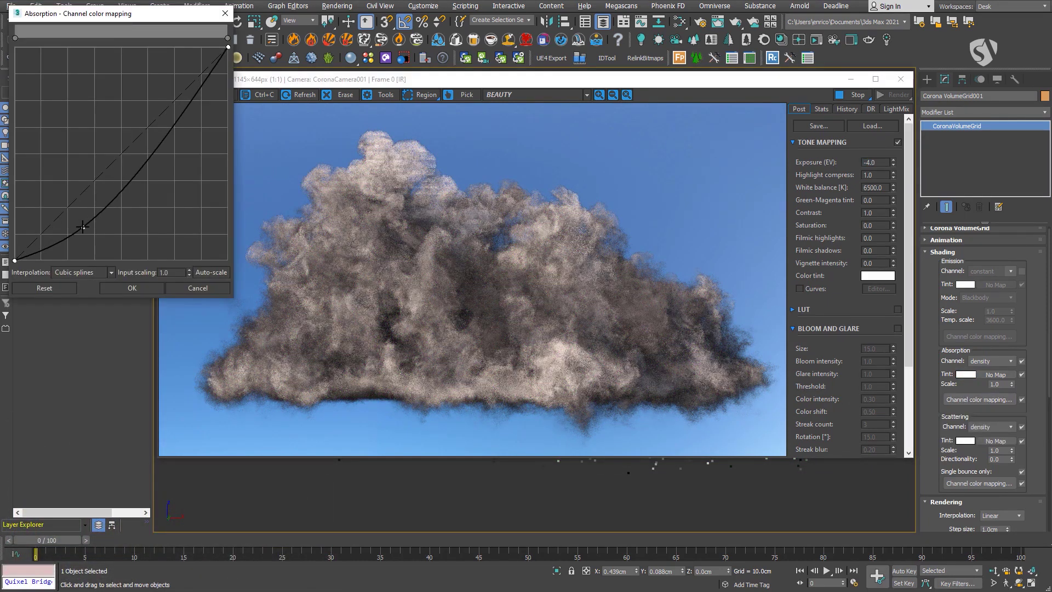
left_click_drag(169, 129, 144, 105)
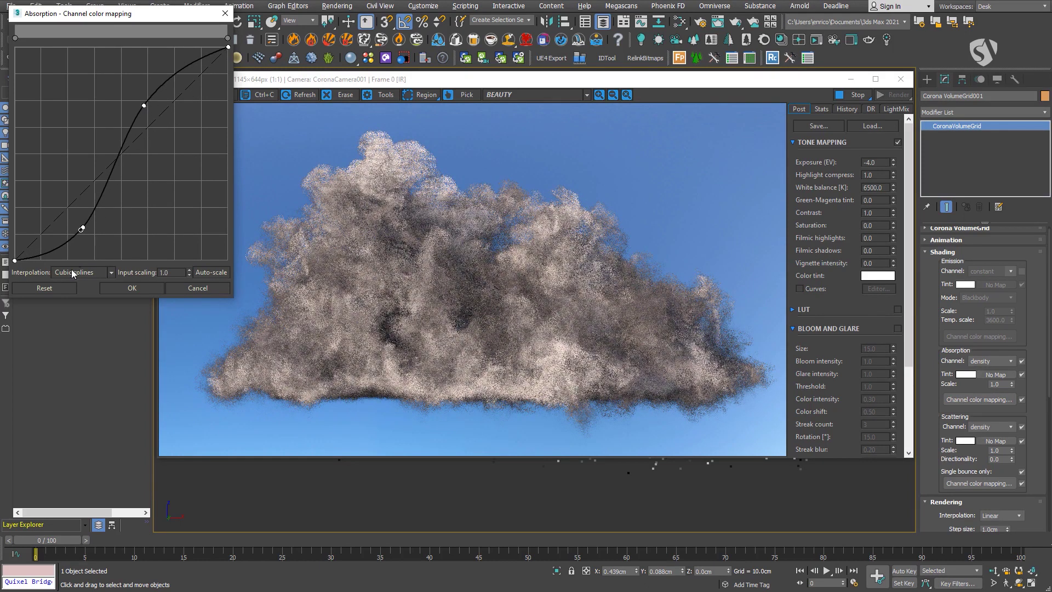
left_click(44, 287)
left_click_drag(228, 47, 227, 206)
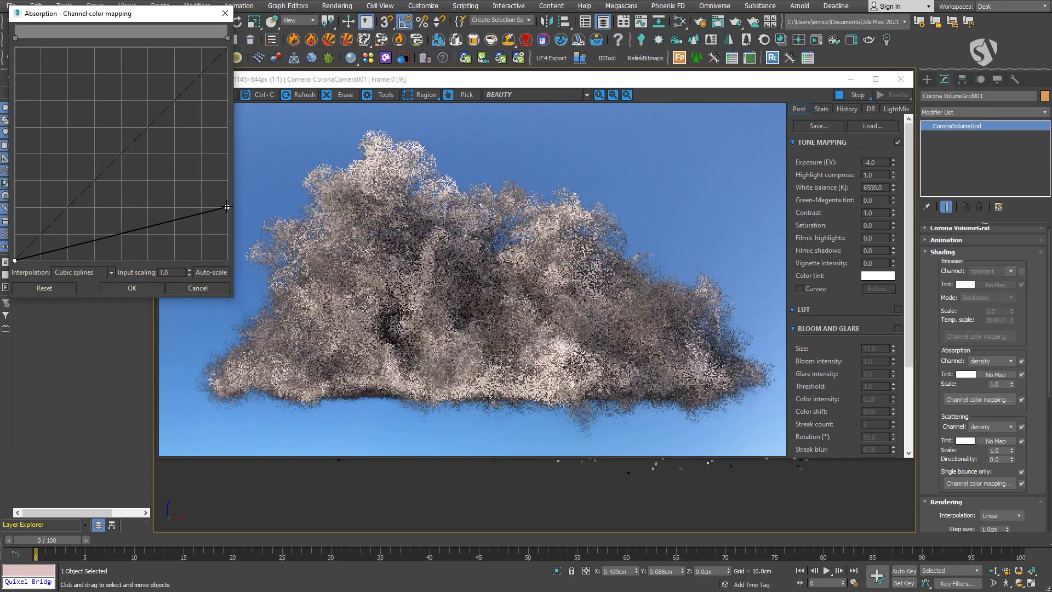
left_click_drag(226, 207, 228, 47)
left_click_drag(15, 260, 110, 261)
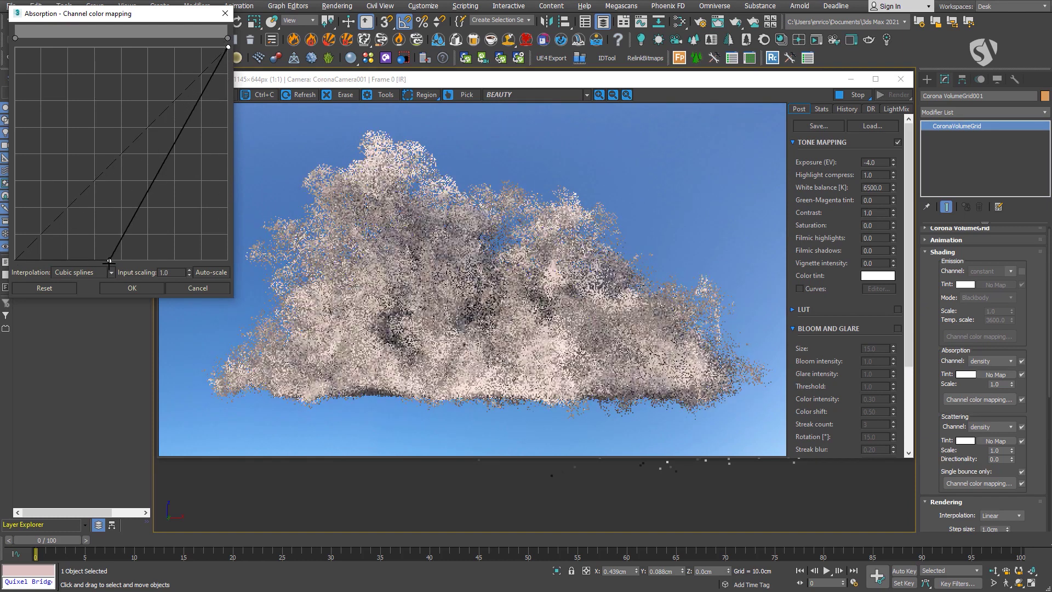
Apply the absorption curve, then try scattering curve shapes and cancel, leaving it straight
left_click(129, 290)
left_click(938, 483)
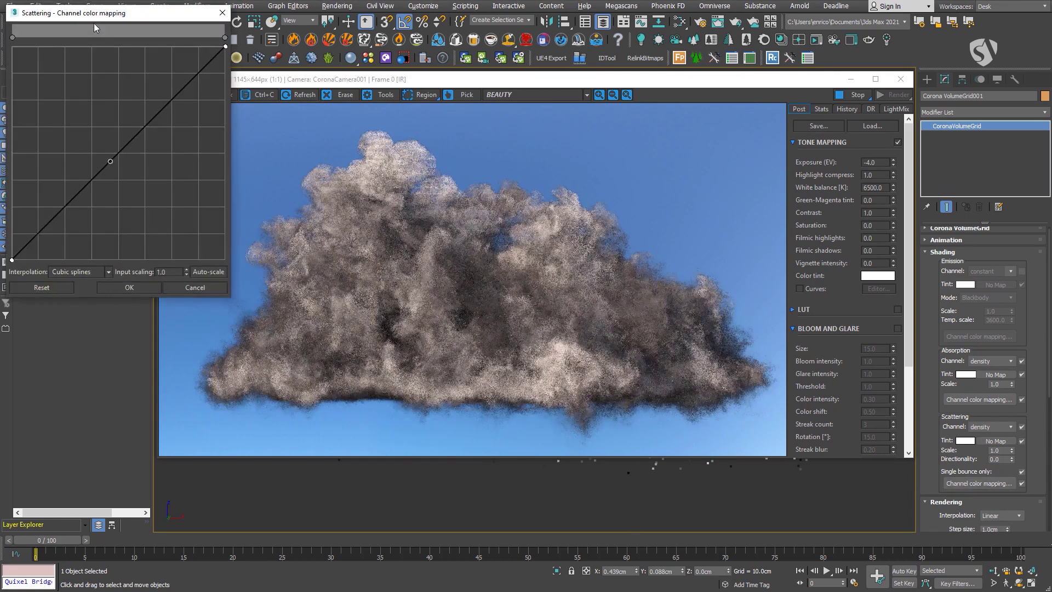
left_click_drag(225, 46, 226, 207)
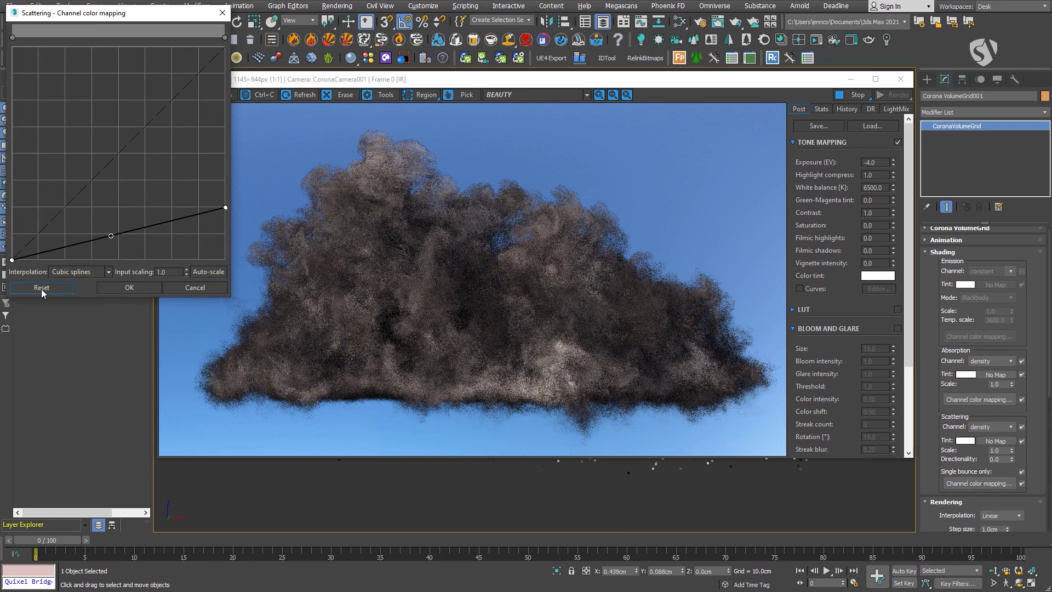
left_click(53, 287)
left_click_drag(56, 217, 83, 228)
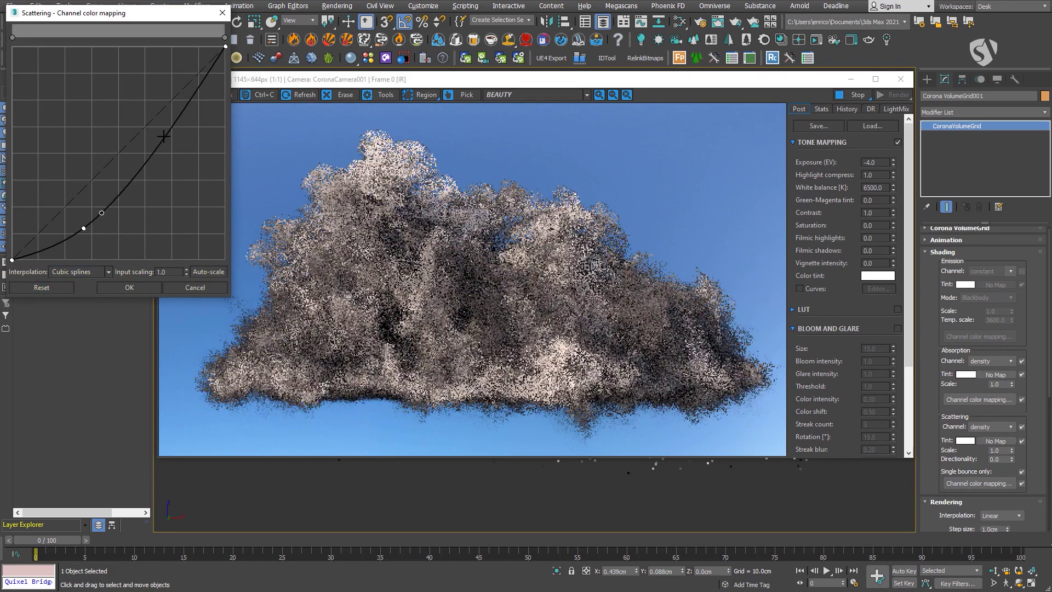
left_click_drag(162, 136, 141, 117)
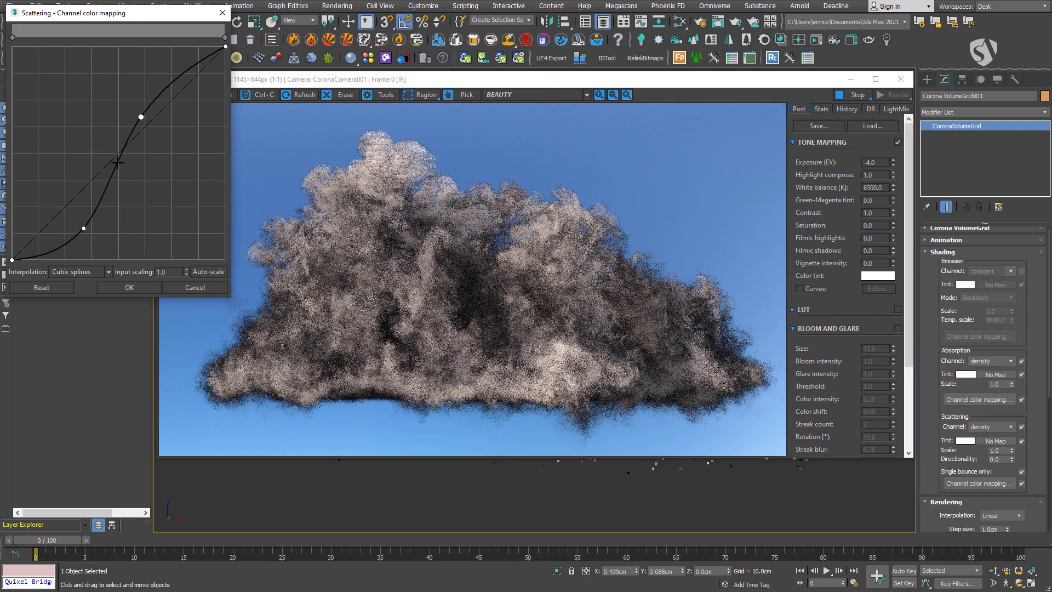
left_click(63, 246)
left_click(43, 290)
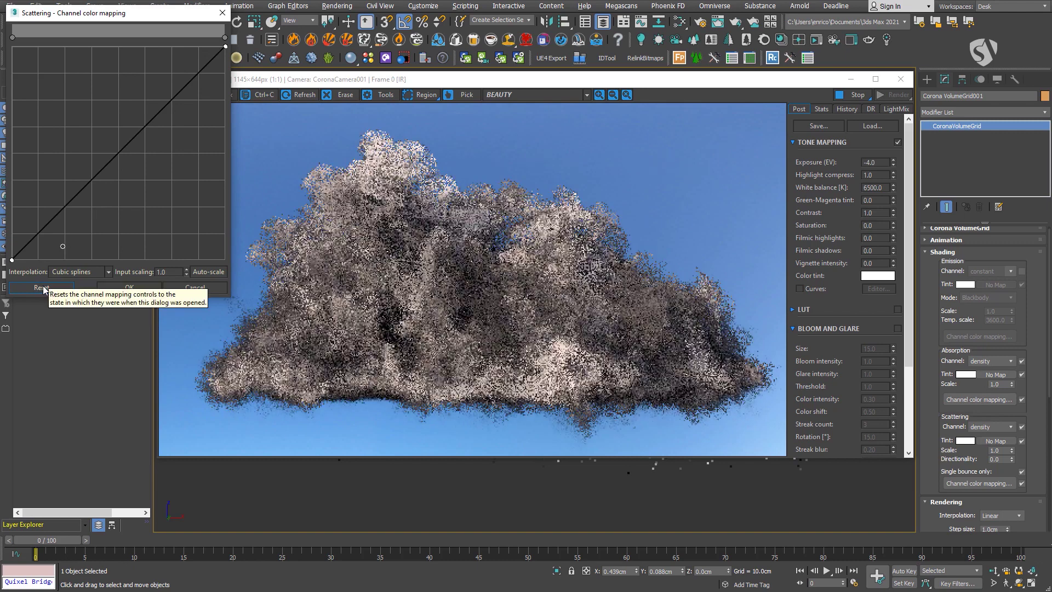
left_click(182, 289)
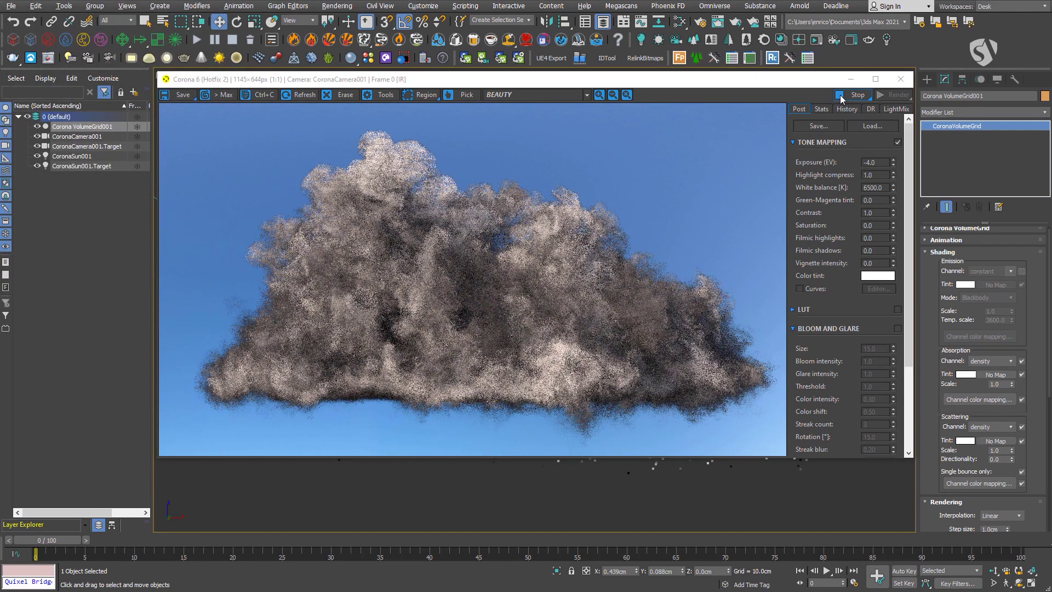
Stop the render, test Absorption Scale 0.1 with colour mapping, then restore 1.0 without mapping
left_click(841, 97)
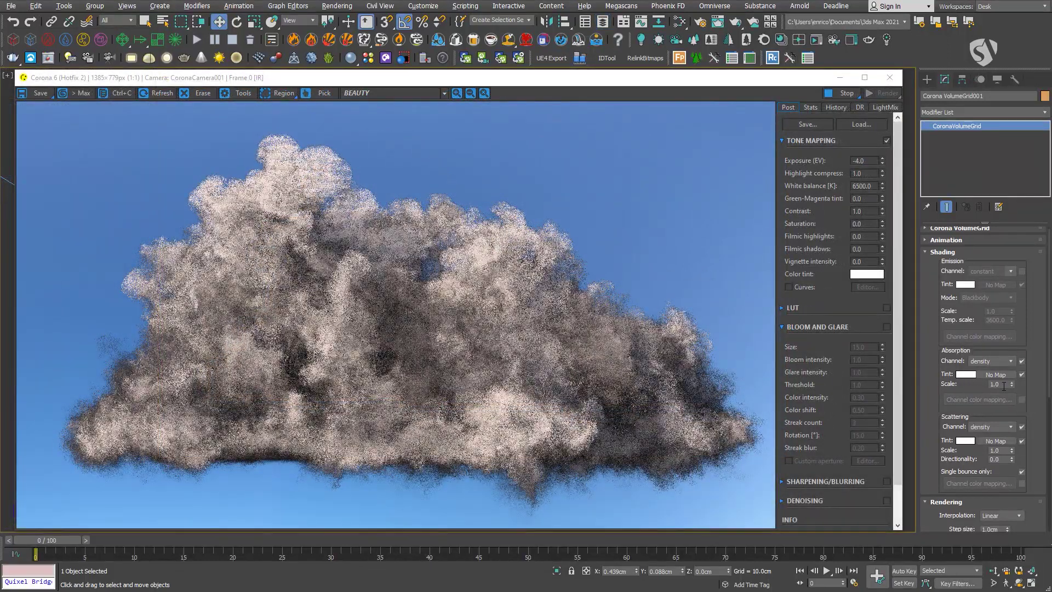
left_click(990, 384)
type("0.1")
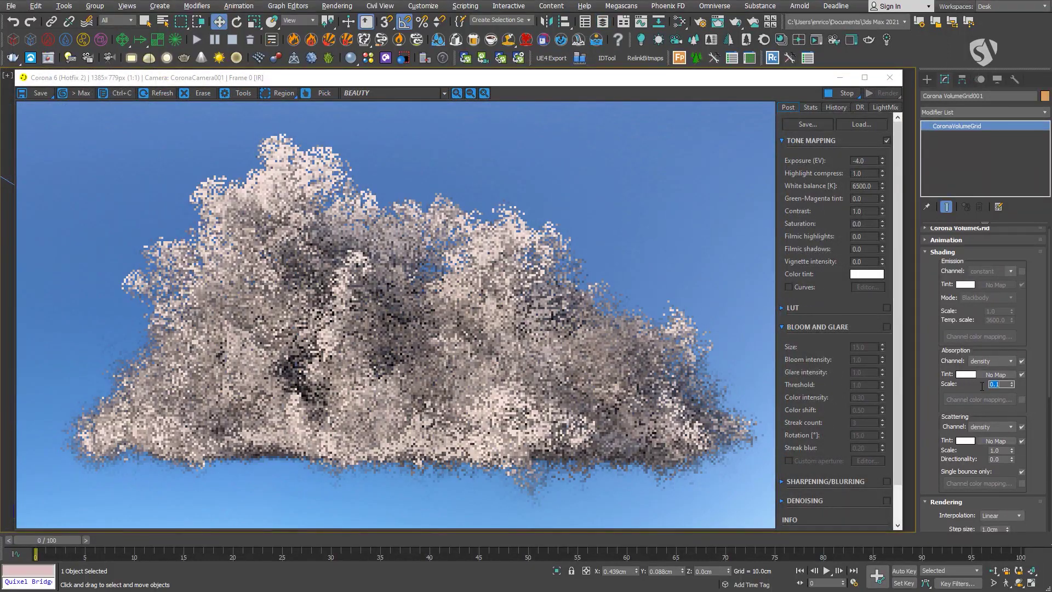
left_click(1022, 400)
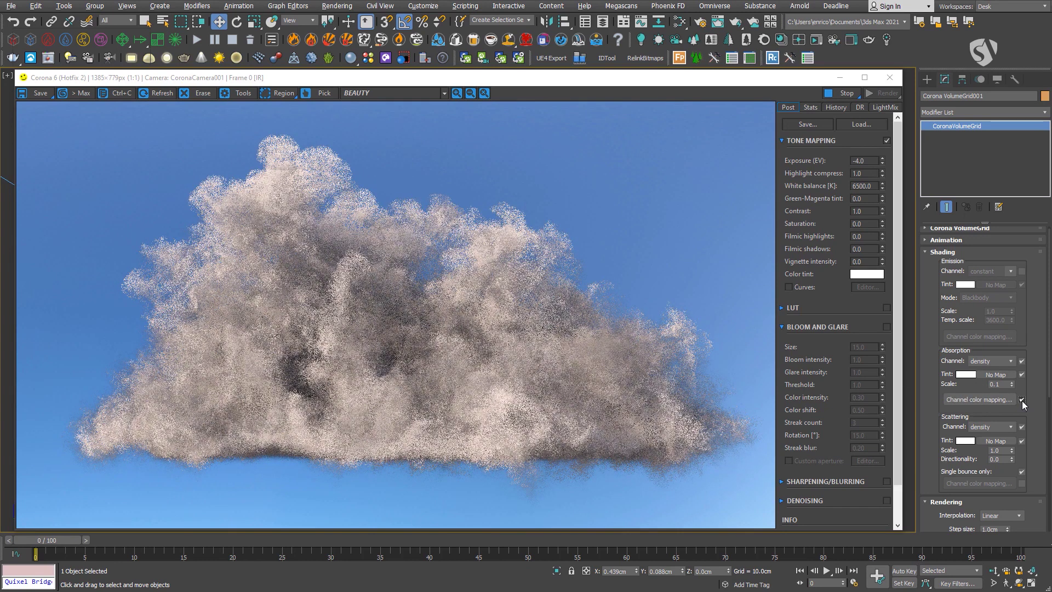
left_click(1022, 401)
double_click(994, 384)
type("1")
key("Return")
Set Scattering Scale to 50 and enable scattering colour mapping
double_click(998, 450)
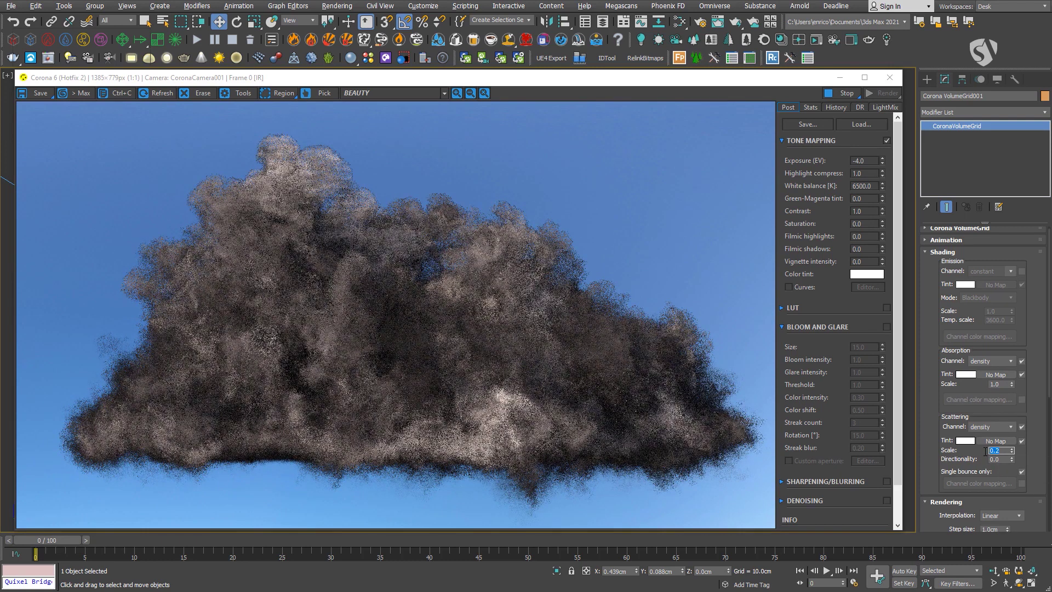
type("50")
key("Return")
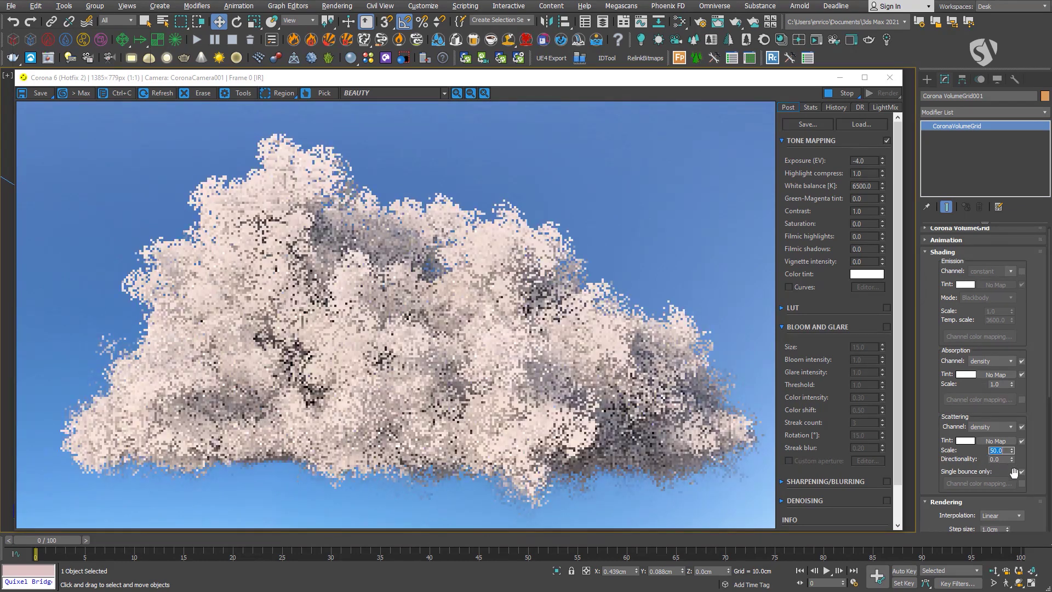
left_click(1021, 484)
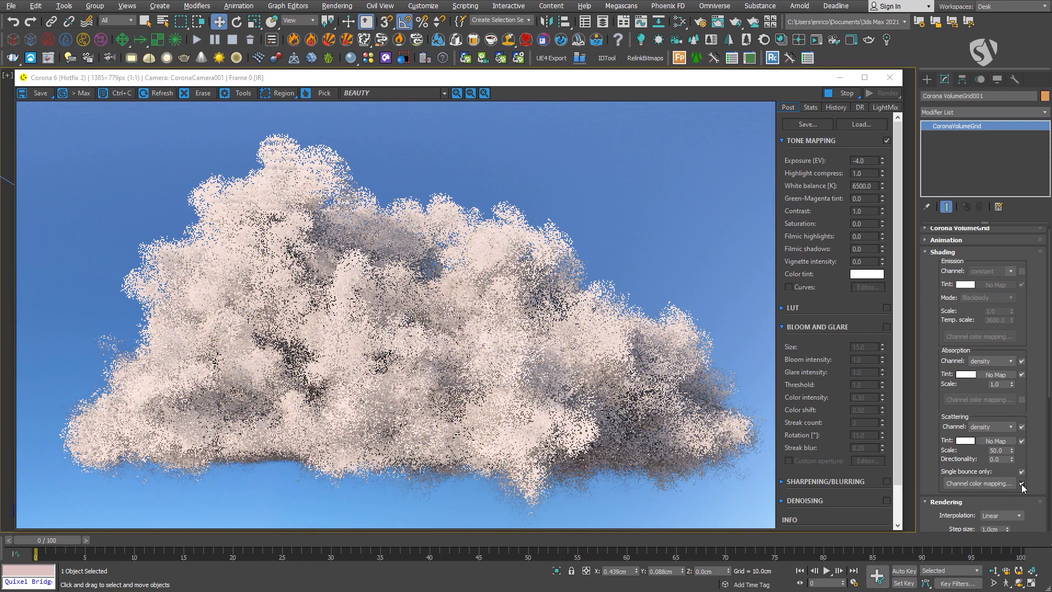
Untick the Scattering Channel colour-mapping checkbox in the CoronaVolumeGrid Shading rollout
left_click(1021, 483)
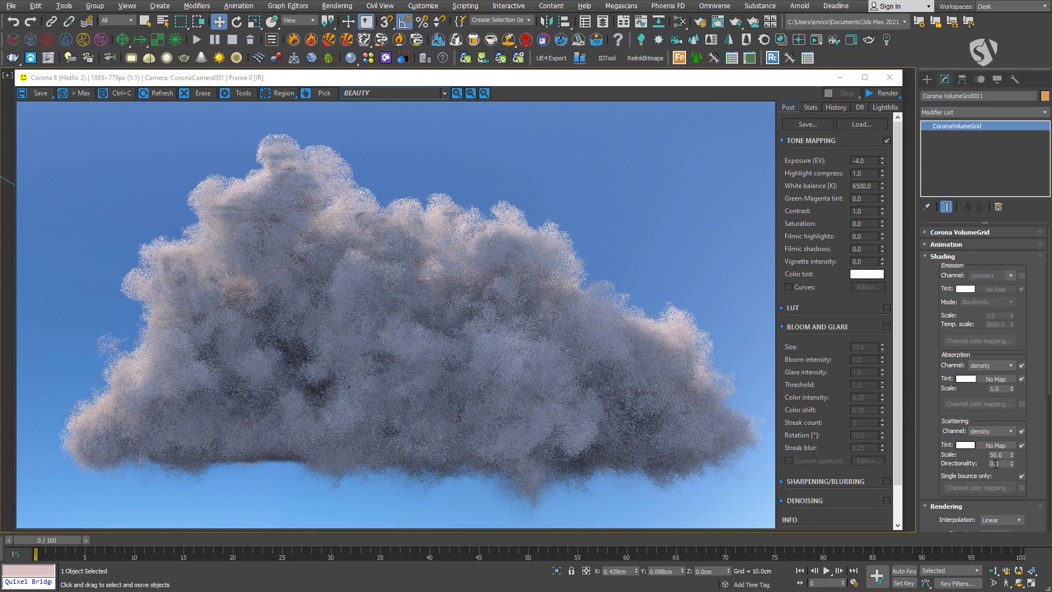
Restart the interactive render and test Scattering Directionality at -0.99, 0.99 and 0.2, ending at 0.6
left_click(814, 43)
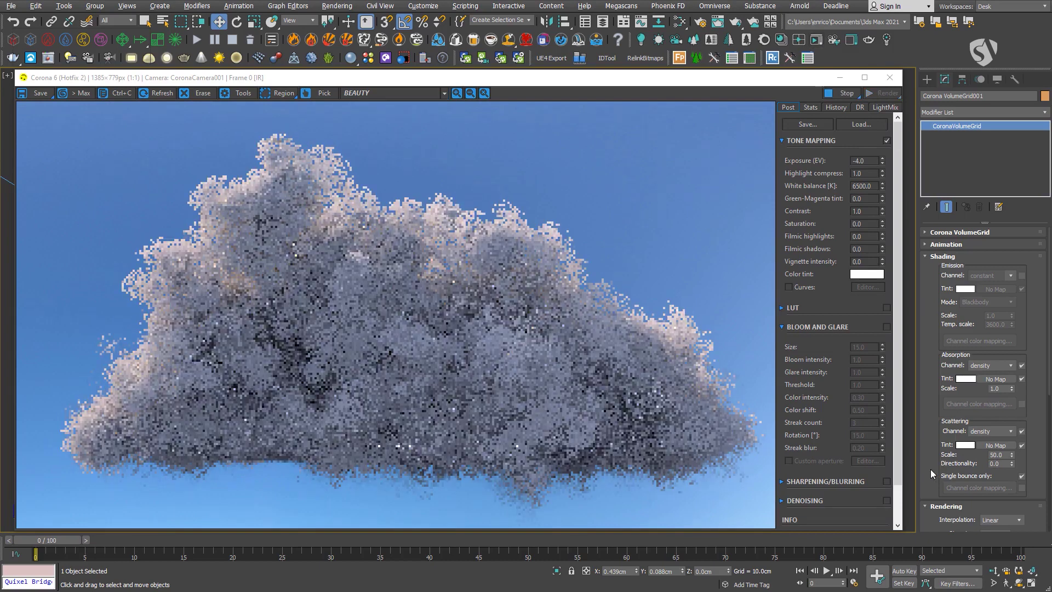
left_click(986, 464)
double_click(985, 464)
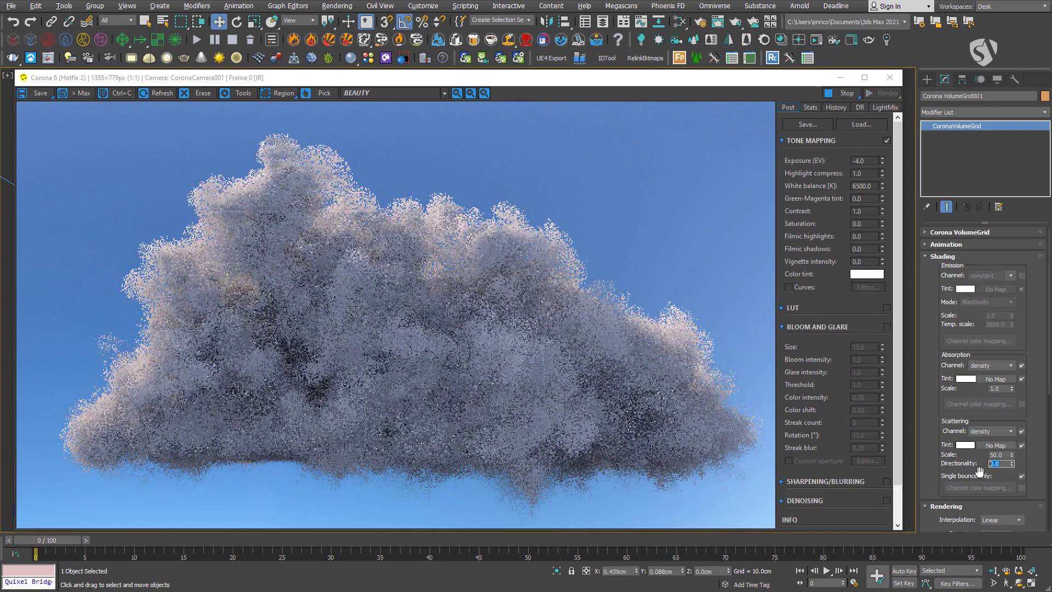
type("-0.99")
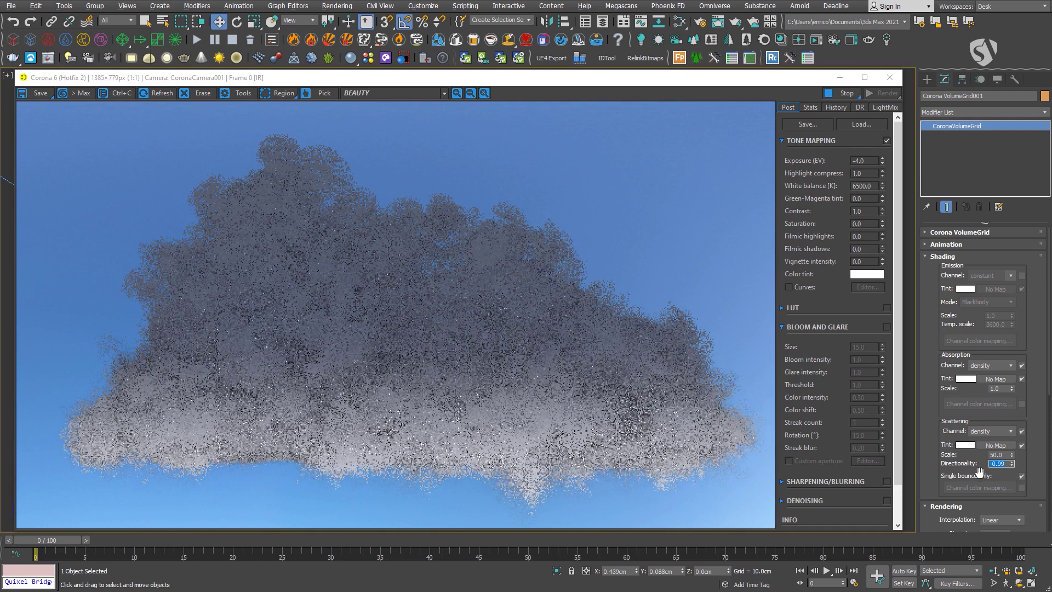
type("0.99")
key("Return")
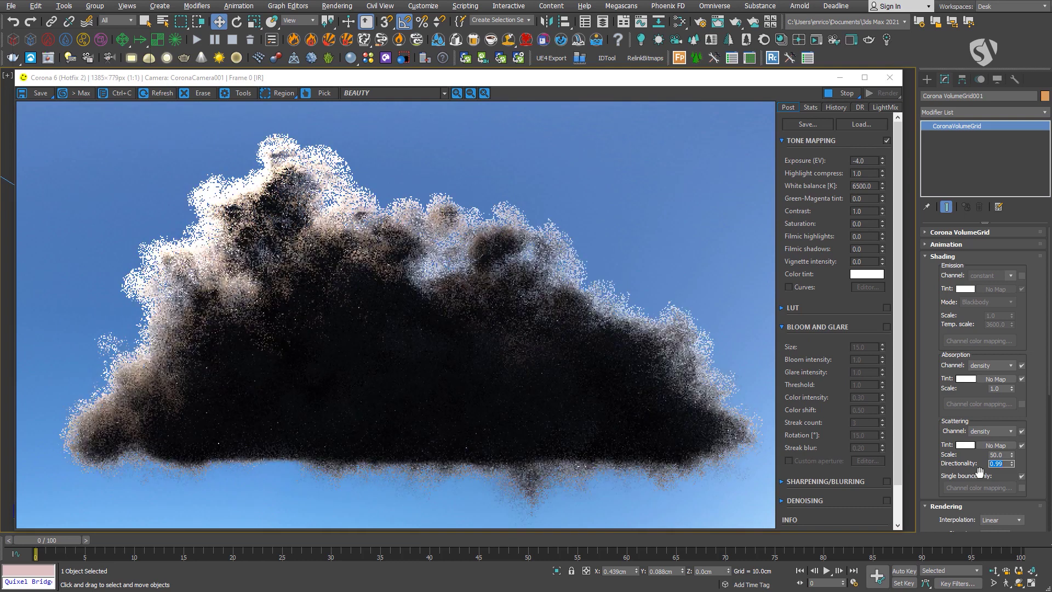
type("0.")
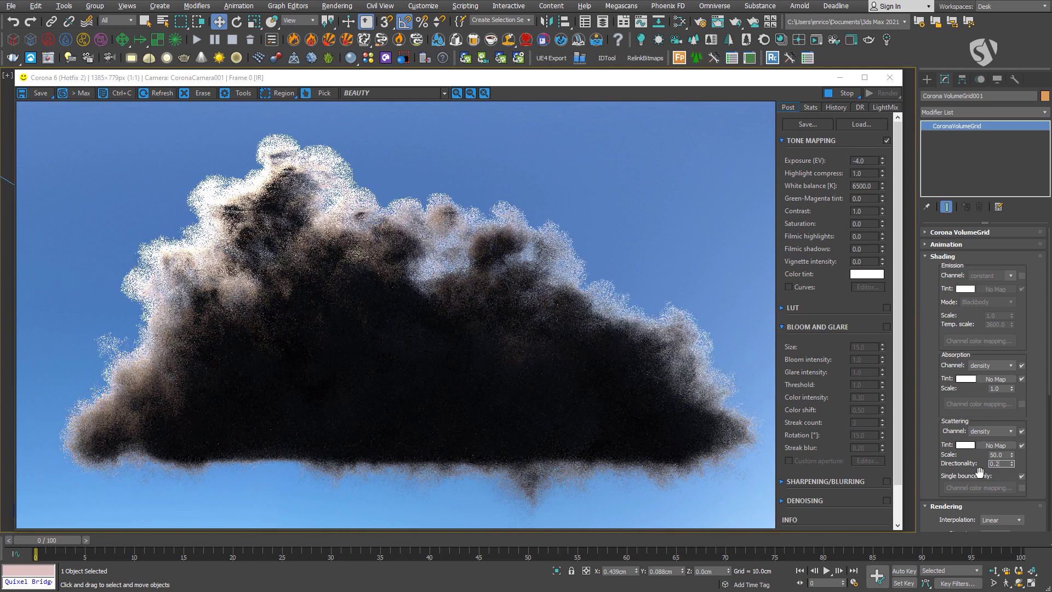
key("Return")
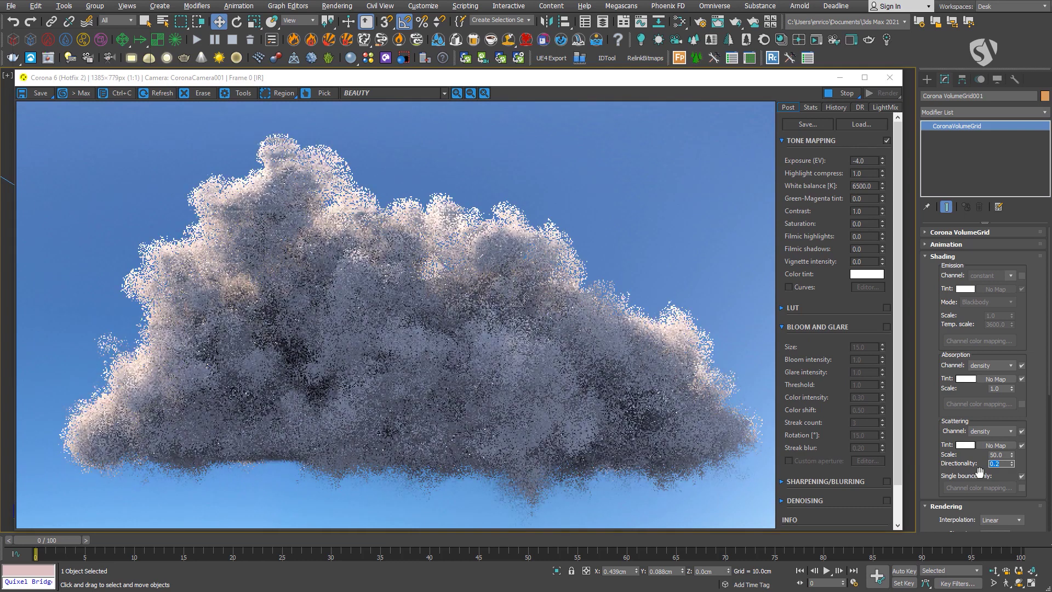
type("0.")
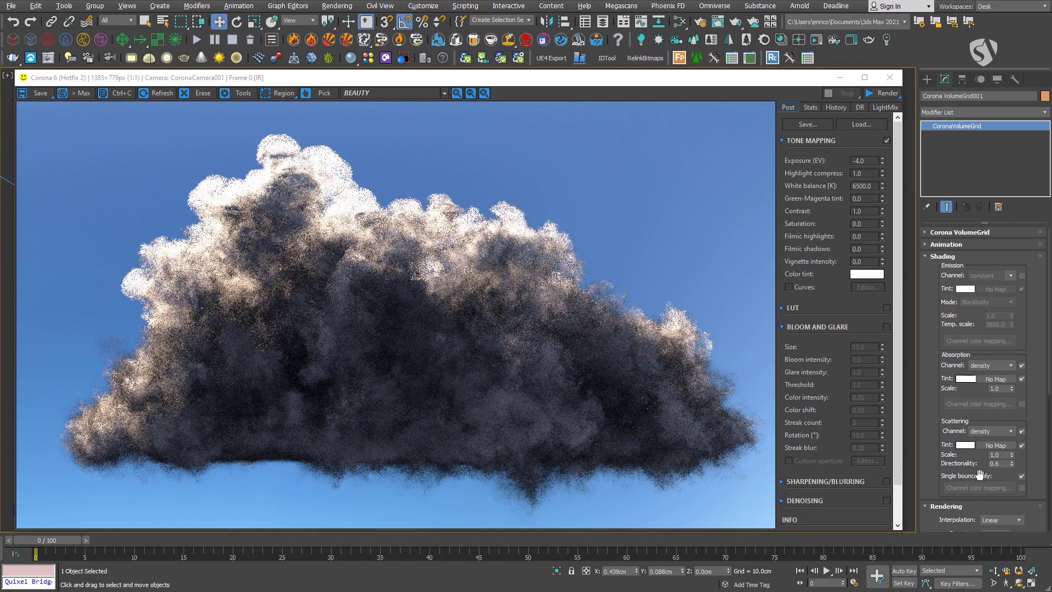
Restart the render, untick Single bounce only, and set Scattering Scale to 50
left_click(816, 40)
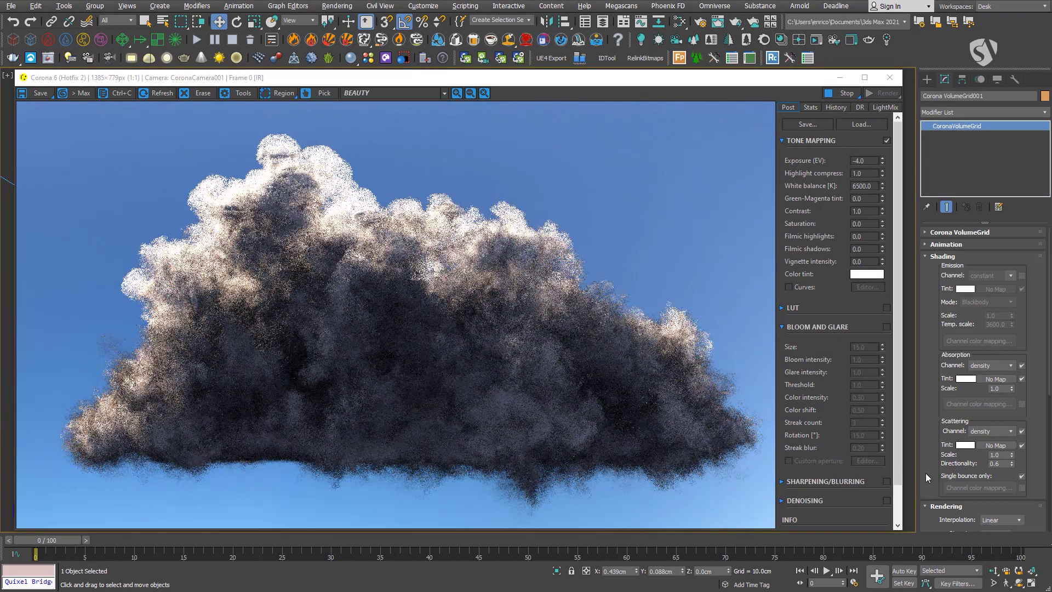
left_click(1021, 476)
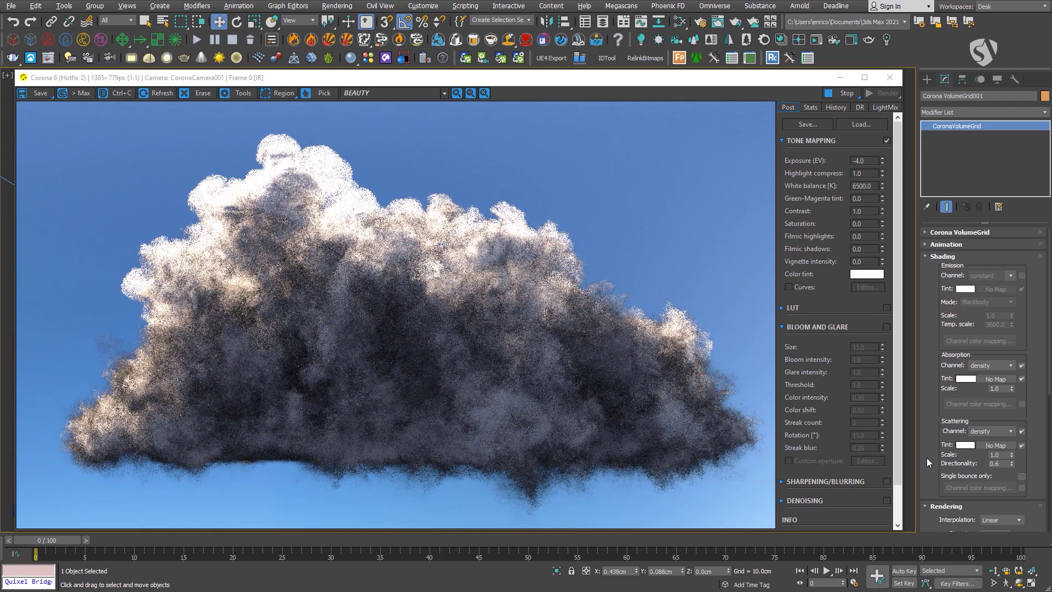
double_click(1002, 454)
type("50")
key("Return")
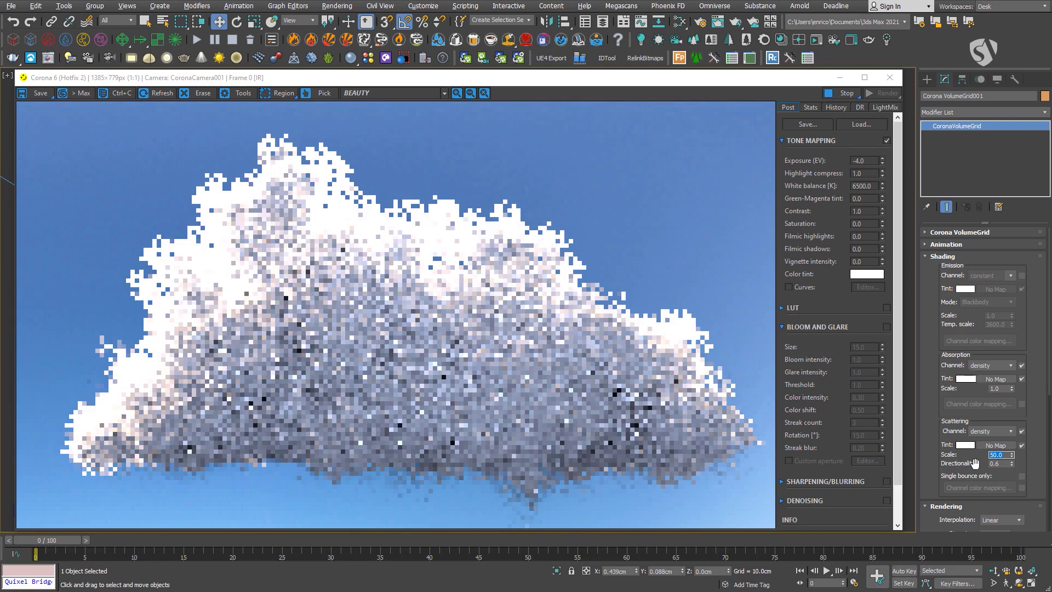
Set the frame buffer Exposure (EV) to -5
double_click(858, 161)
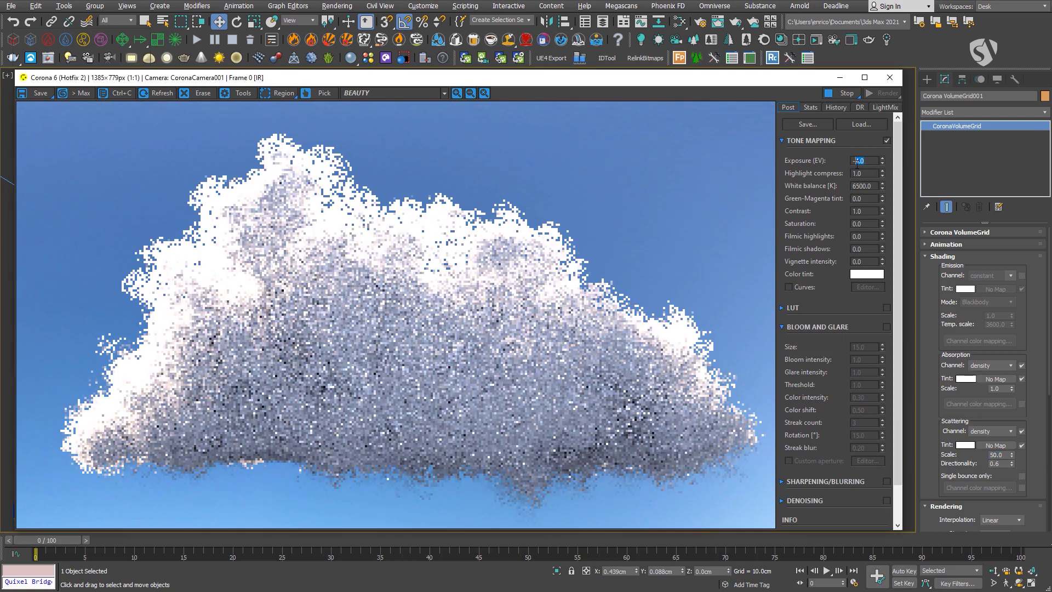
type("-5")
key("Return")
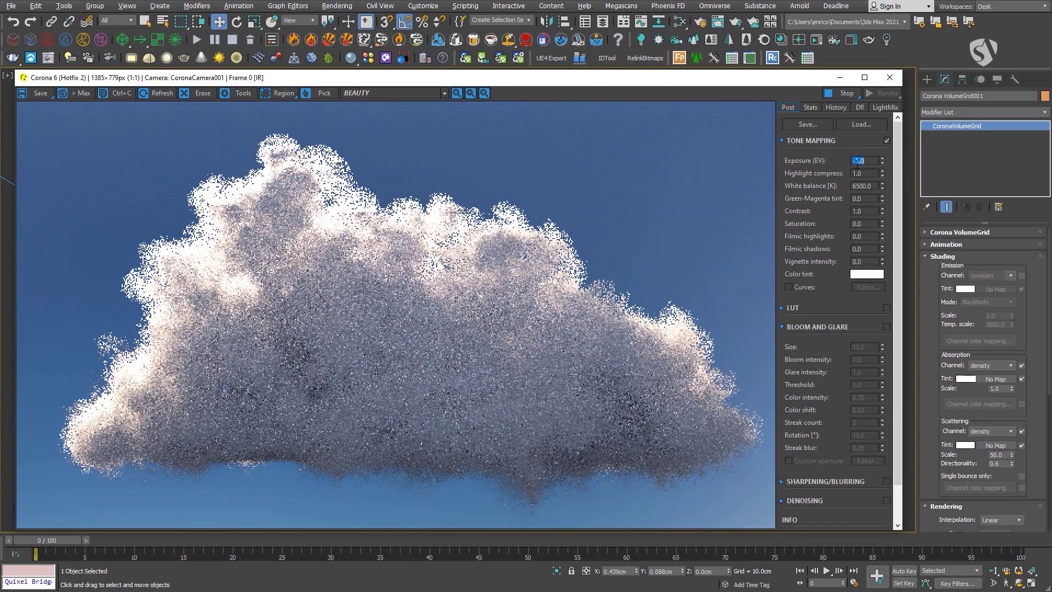